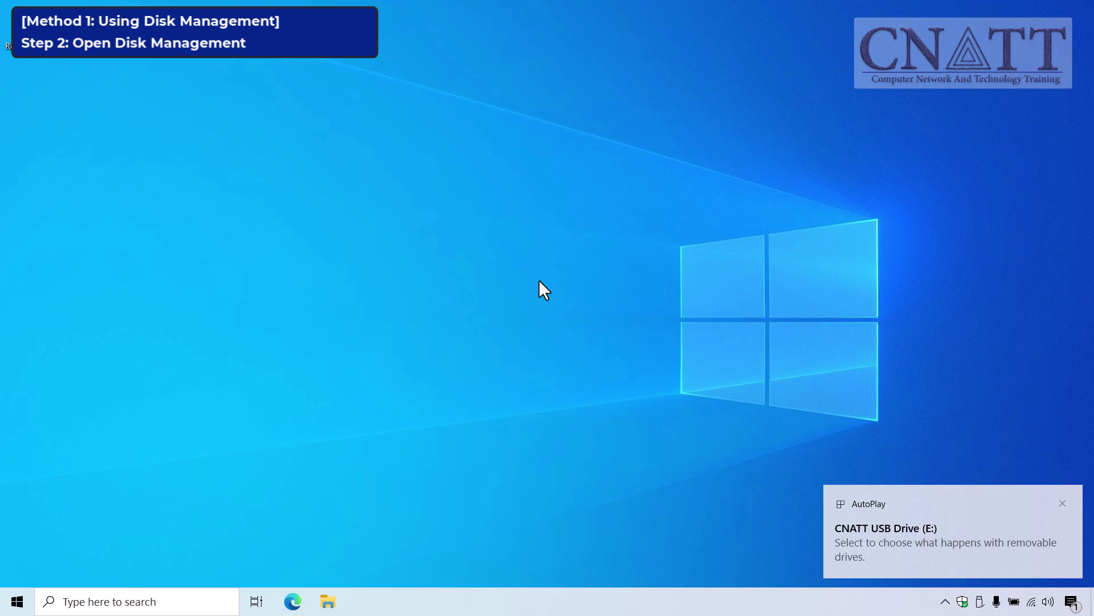
Open Disk Management and enlarge it to show the 7.21 GB CNATT USB Drive (E:) as Disk 2, then launch File Explorer
right_click(22, 603)
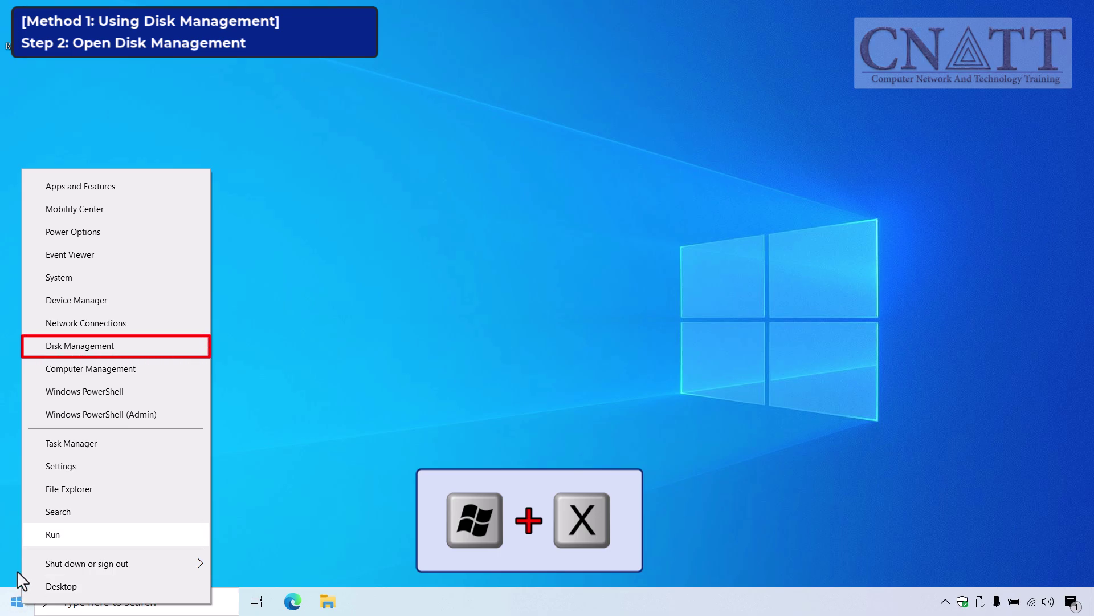
left_click(149, 350)
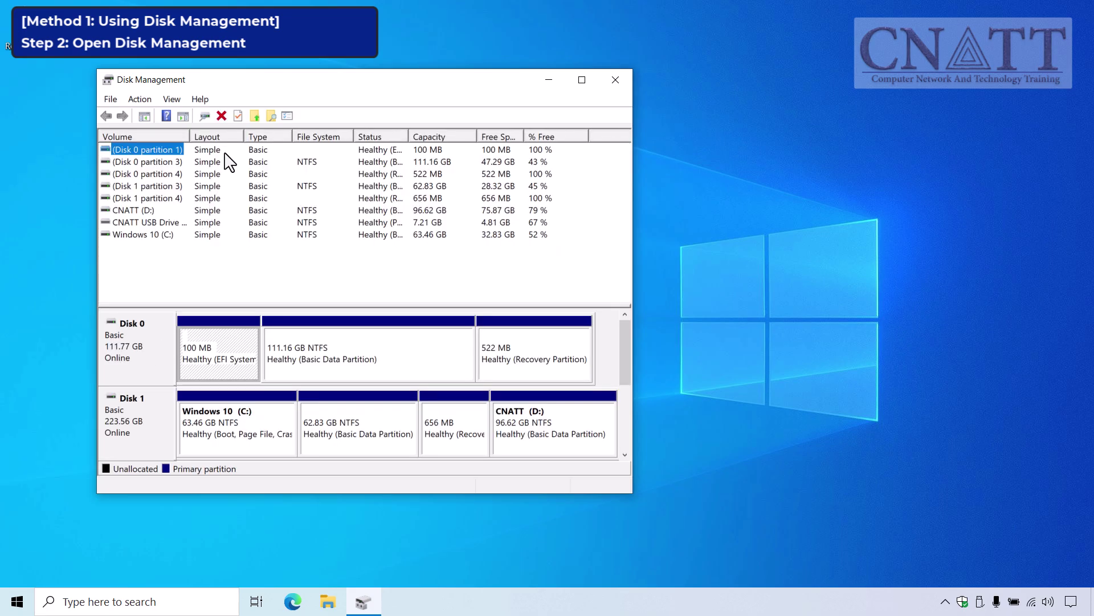
left_click_drag(250, 84, 212, 21)
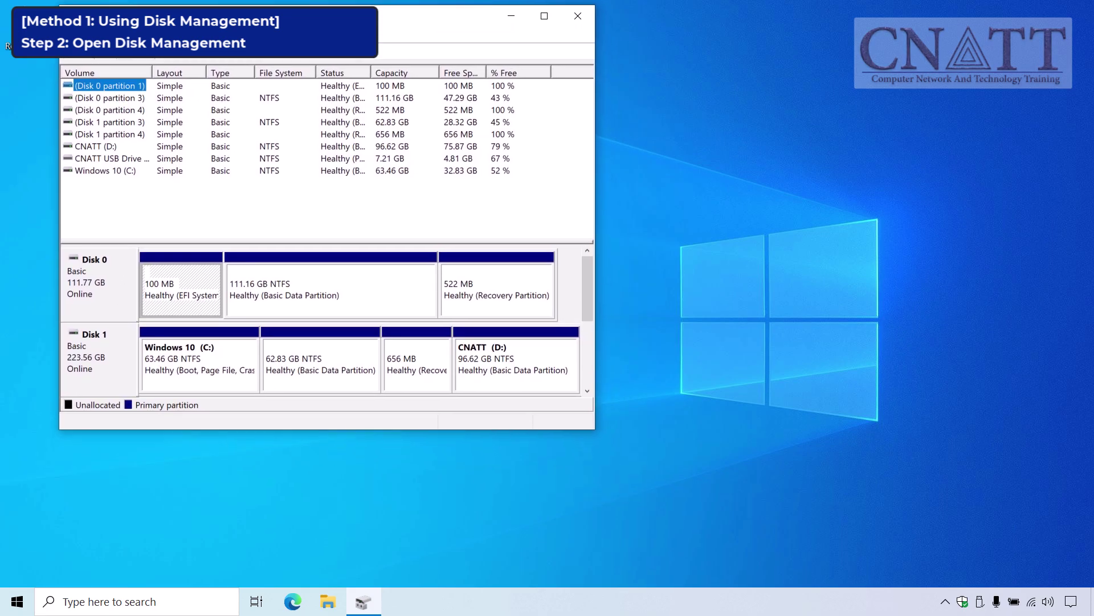
left_click_drag(593, 427, 667, 577)
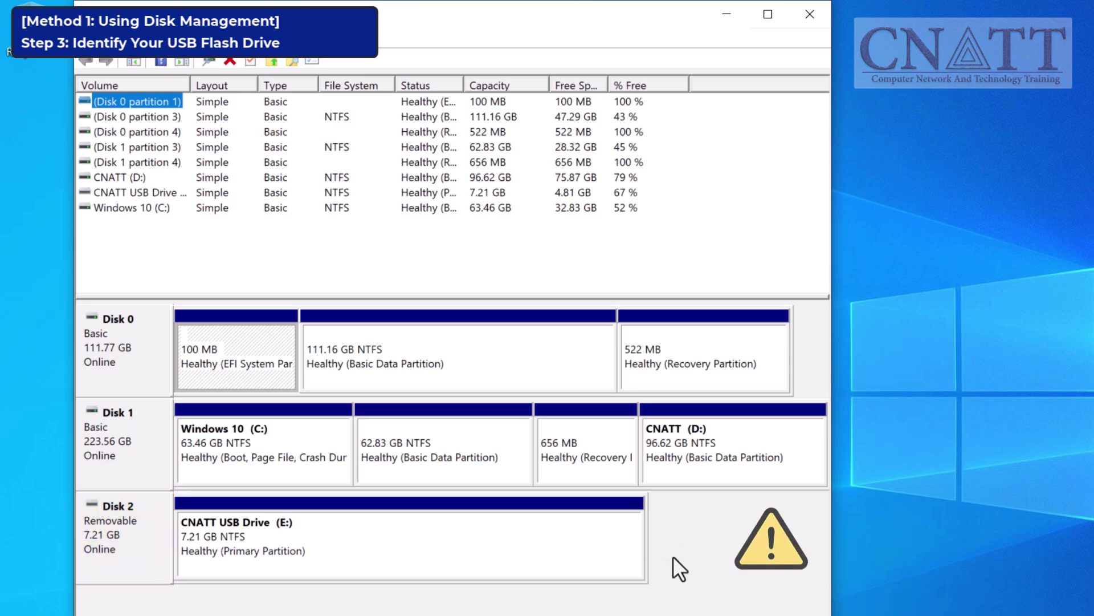
left_click(640, 552)
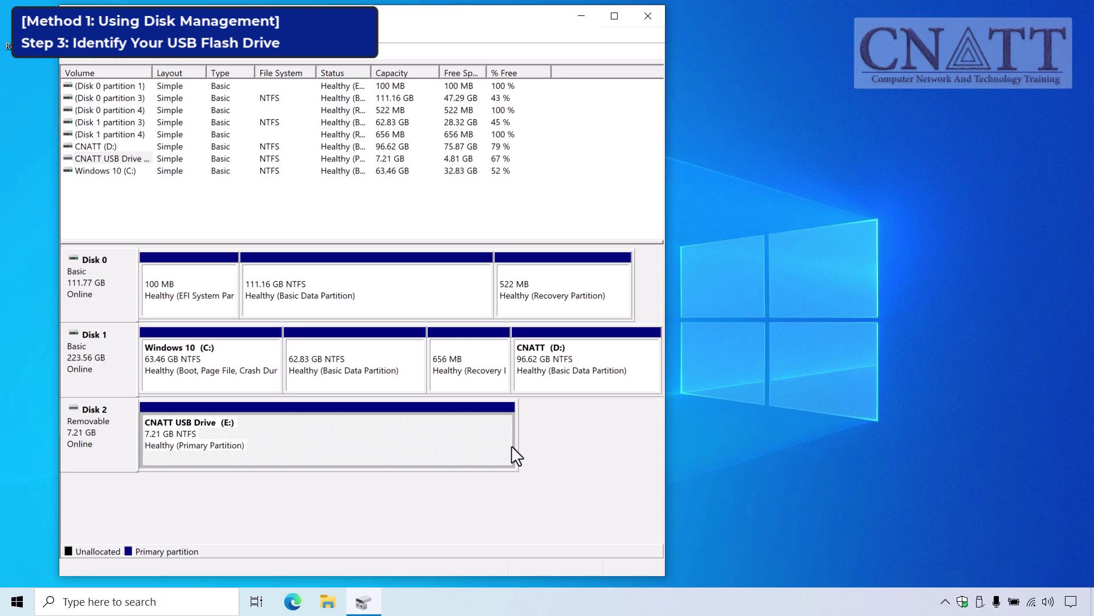
left_click(337, 598)
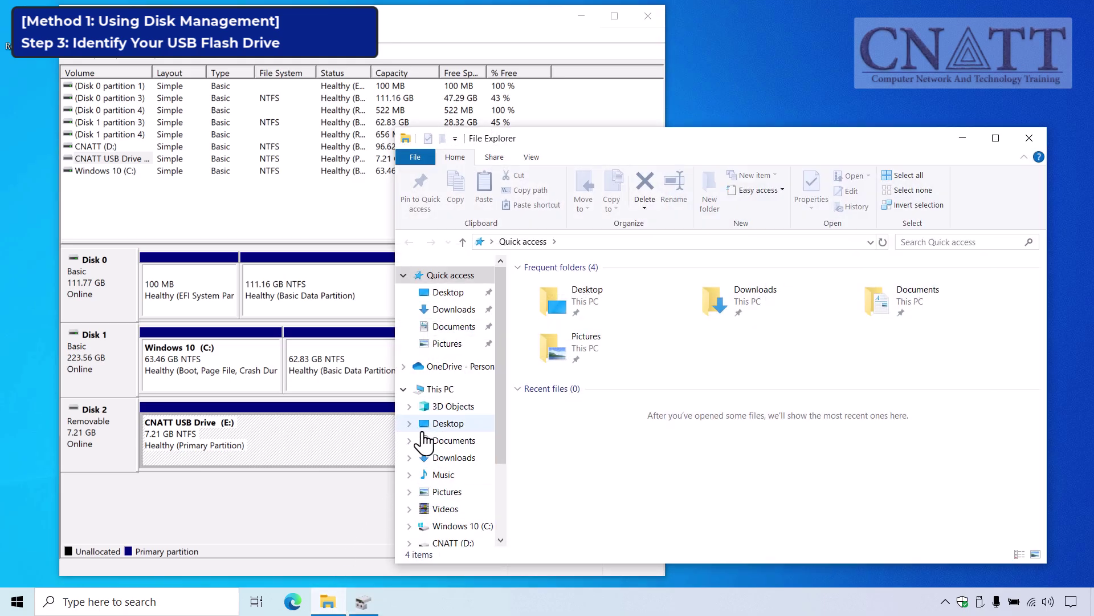
Confirm CNATT USB Drive (E:) is listed under This PC, then close File Explorer
left_click(448, 393)
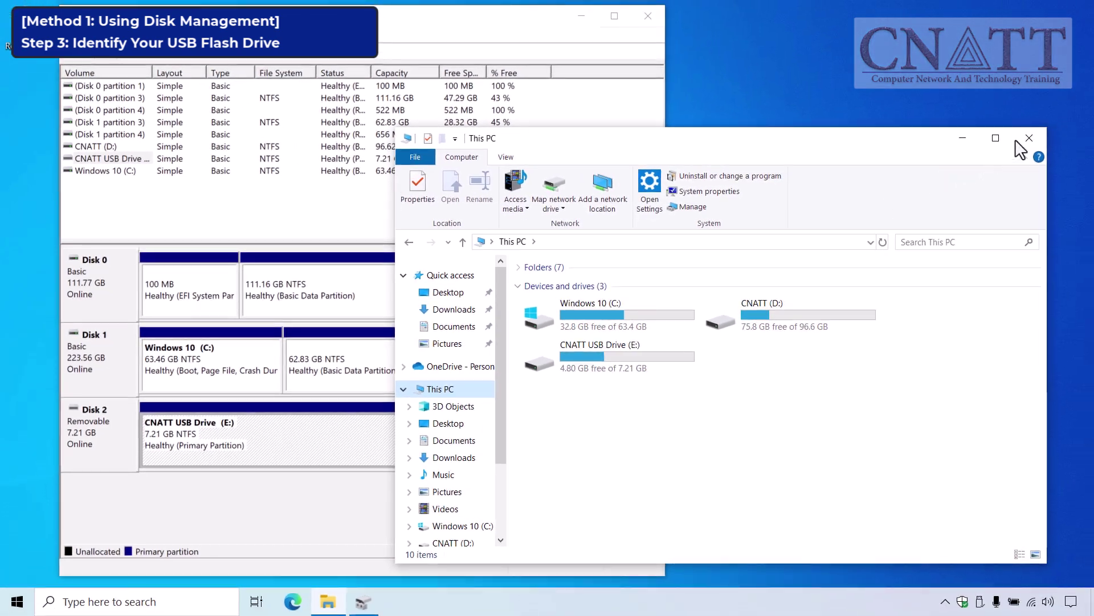
left_click(1027, 139)
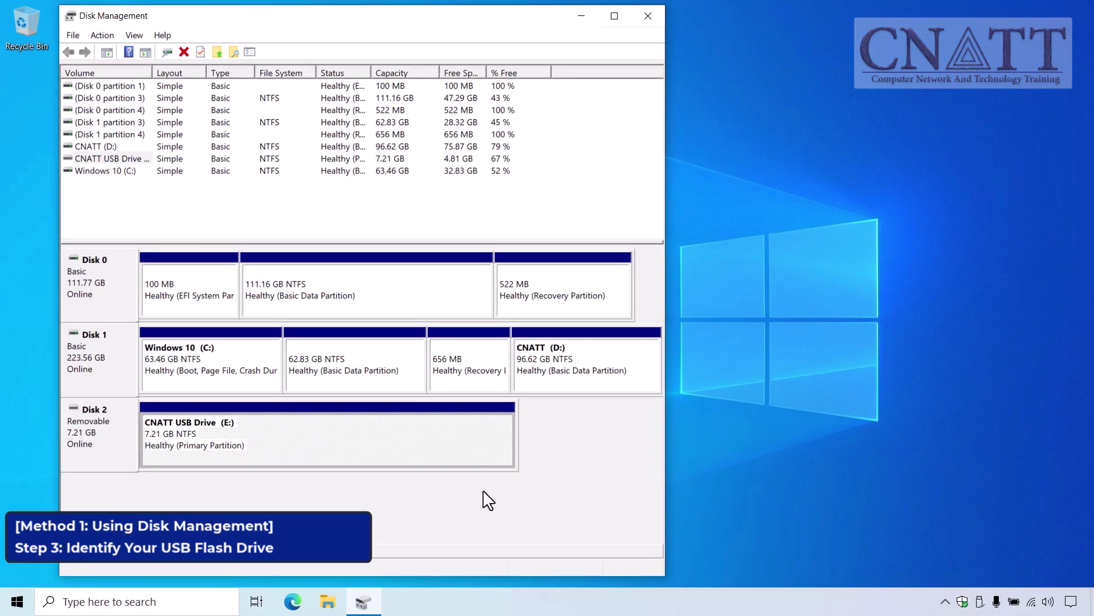
left_click(980, 602)
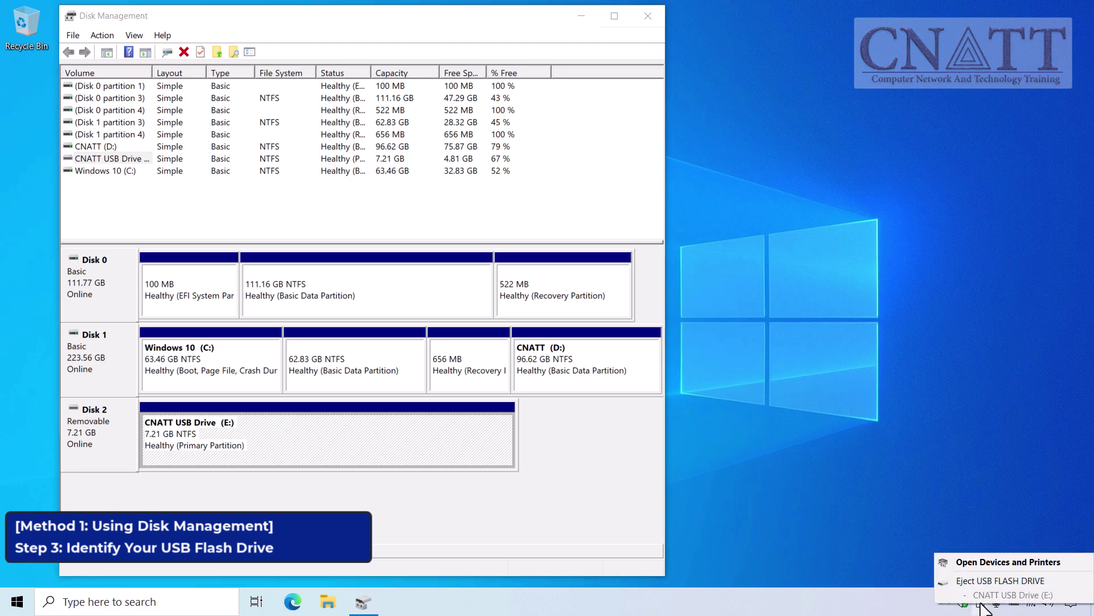
left_click(981, 579)
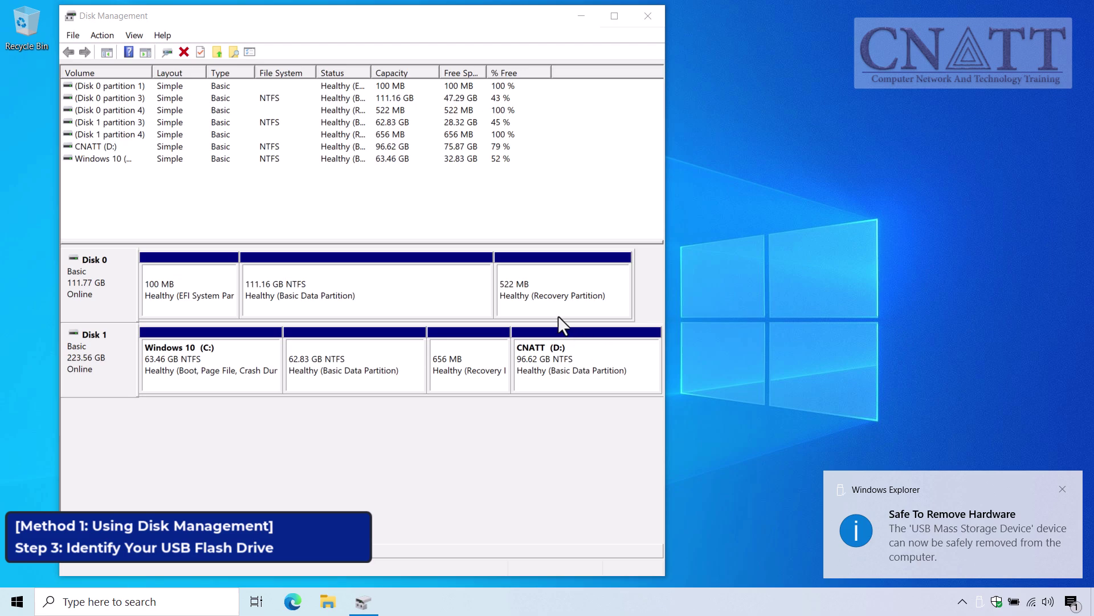
left_click(102, 35)
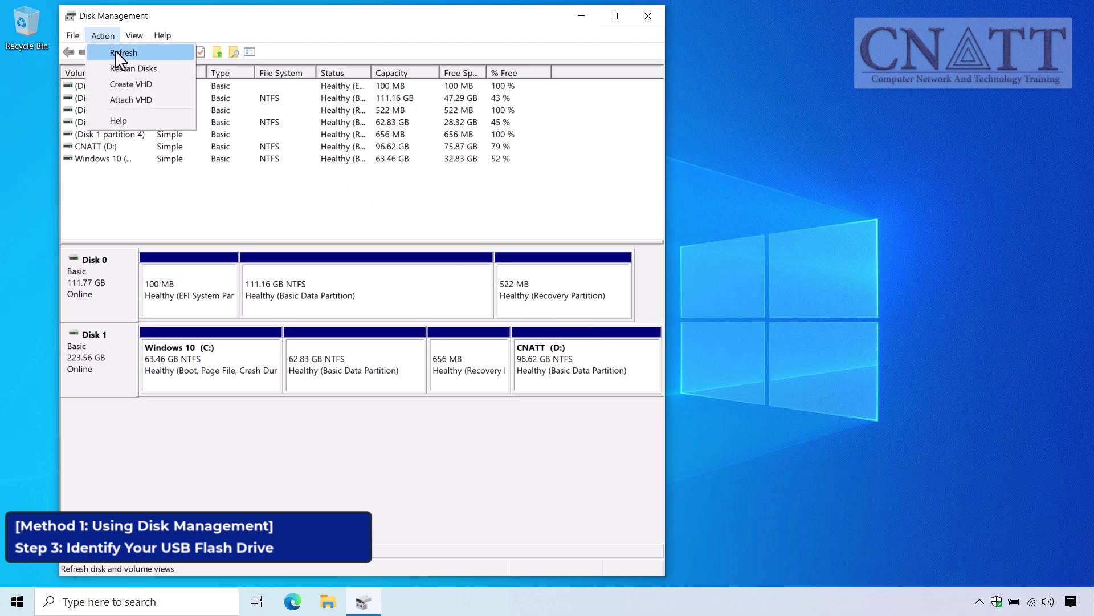
left_click(116, 50)
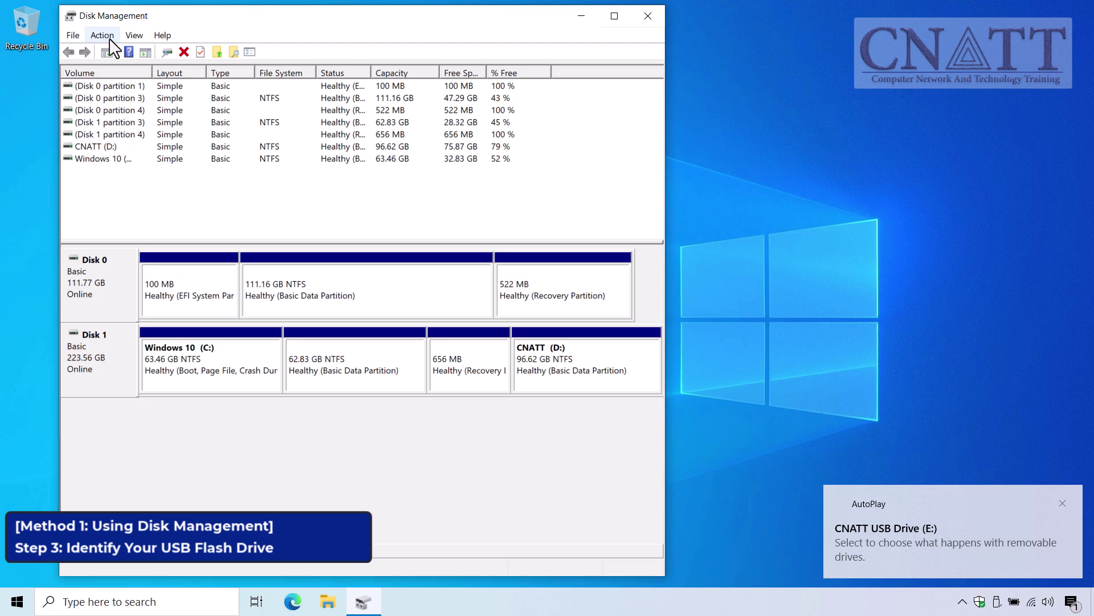
left_click(111, 39)
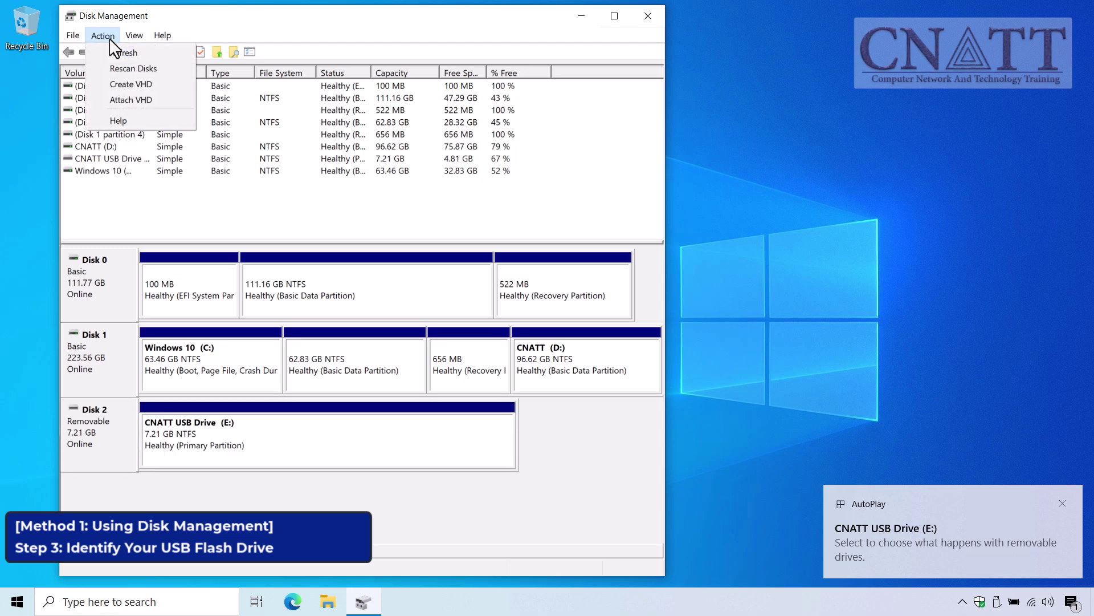
left_click(121, 52)
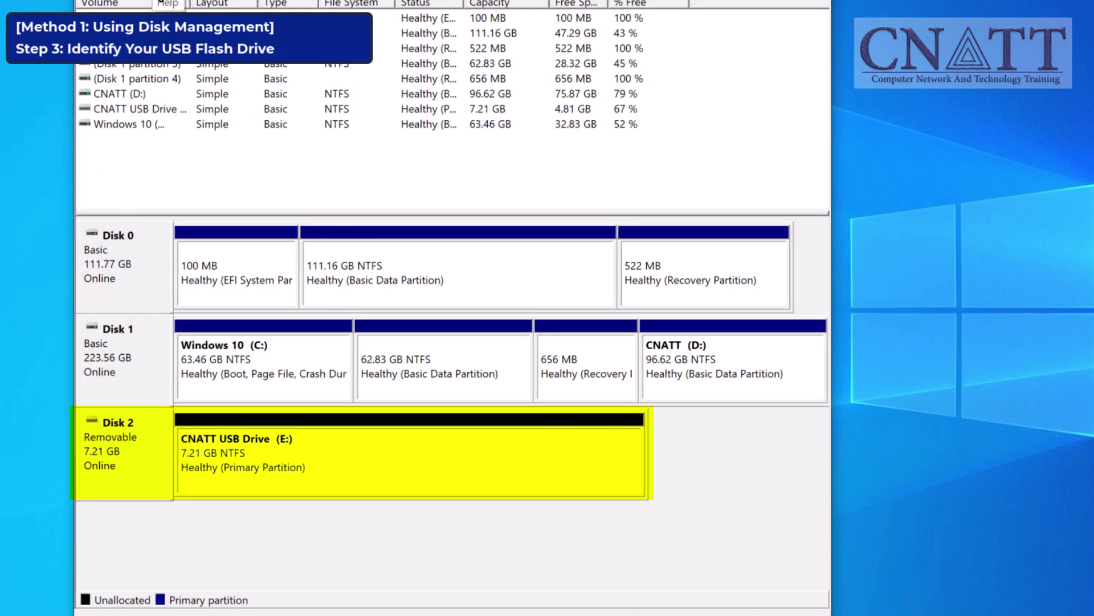
Delete the CNATT USB Drive (E:) volume on Disk 2 and confirm the erase
left_click(628, 472)
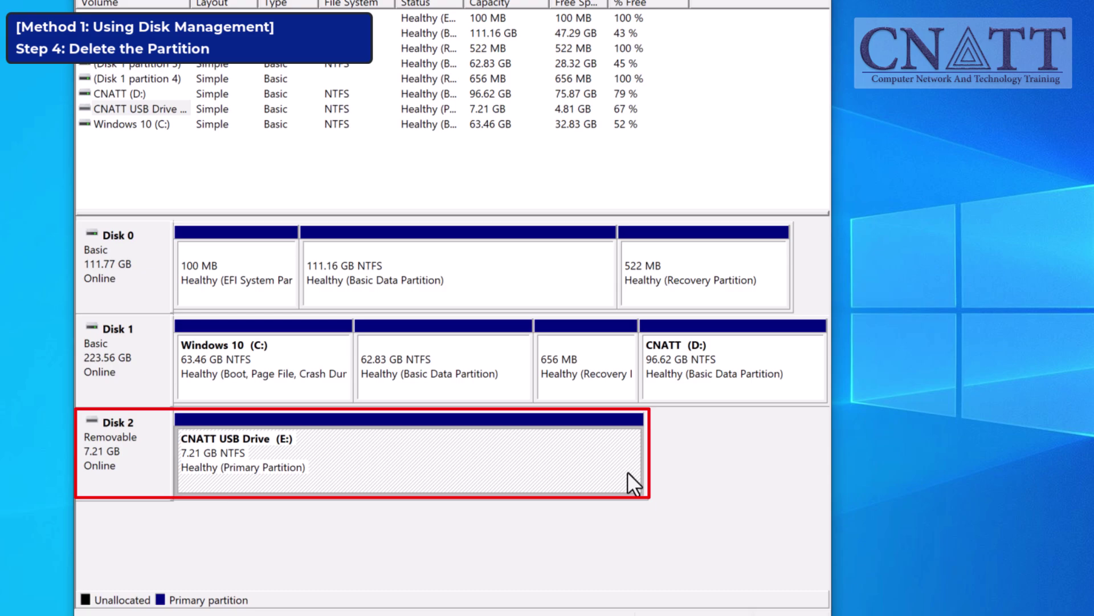
right_click(628, 472)
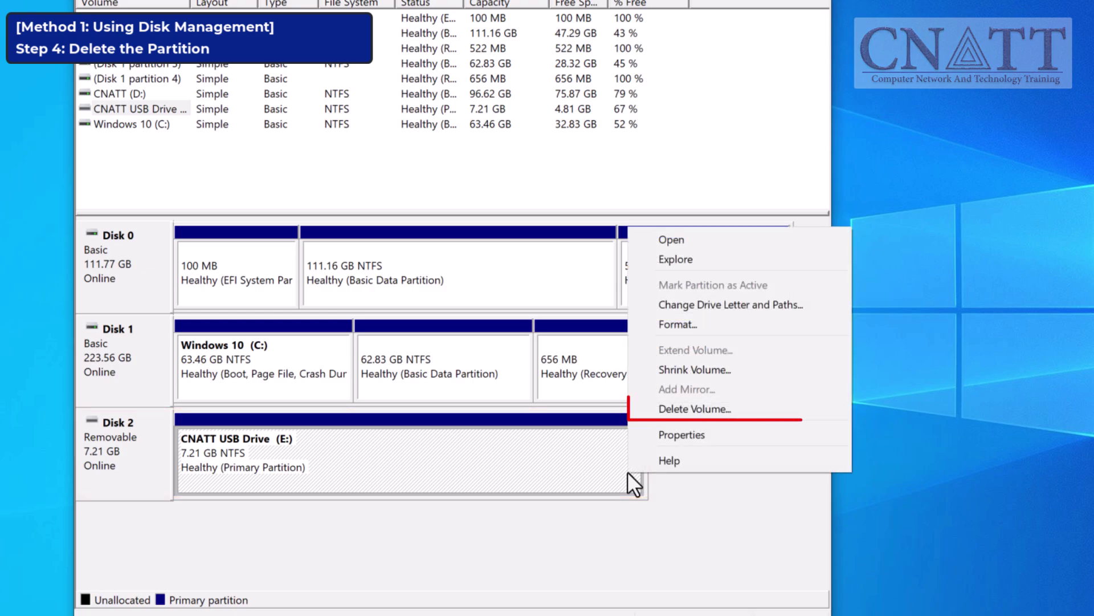
left_click(774, 407)
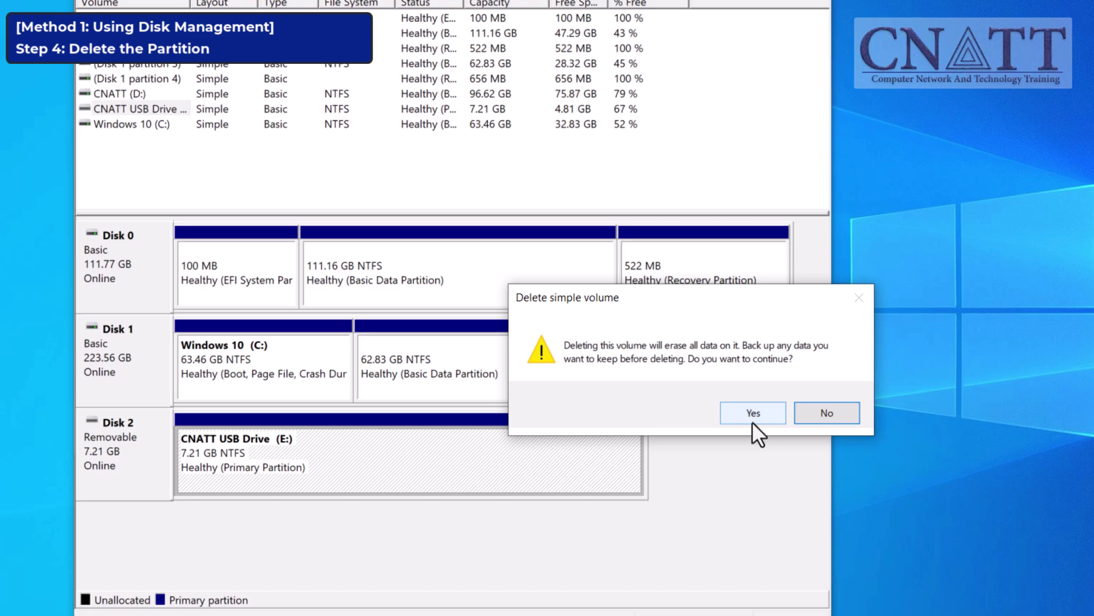
left_click(753, 421)
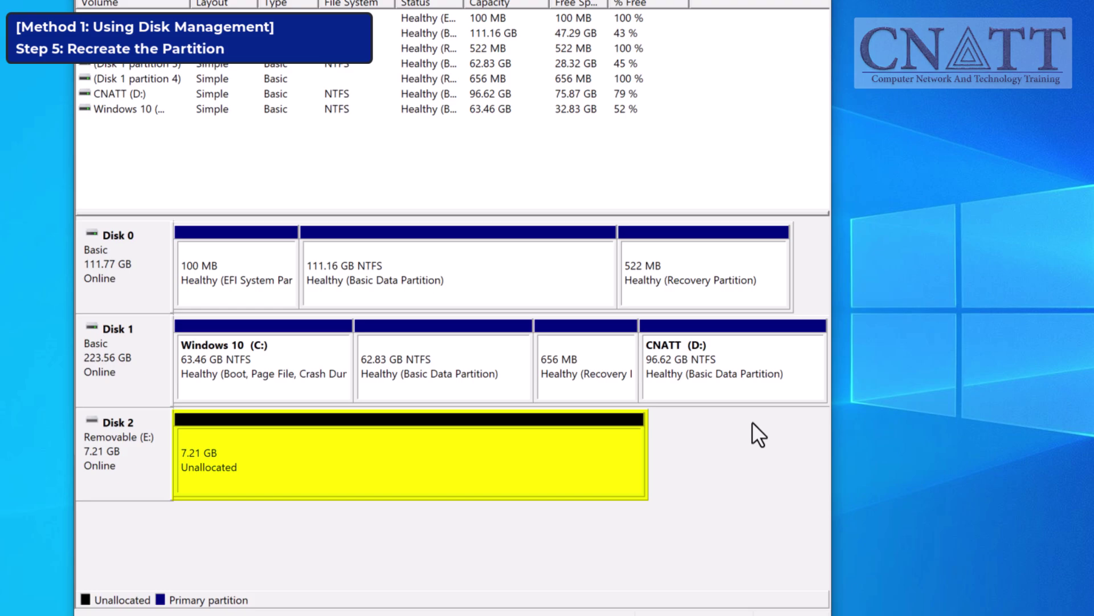
Start a New Simple Volume on Disk 2's unallocated space, keeping 7384 MB and drive letter F
right_click(614, 446)
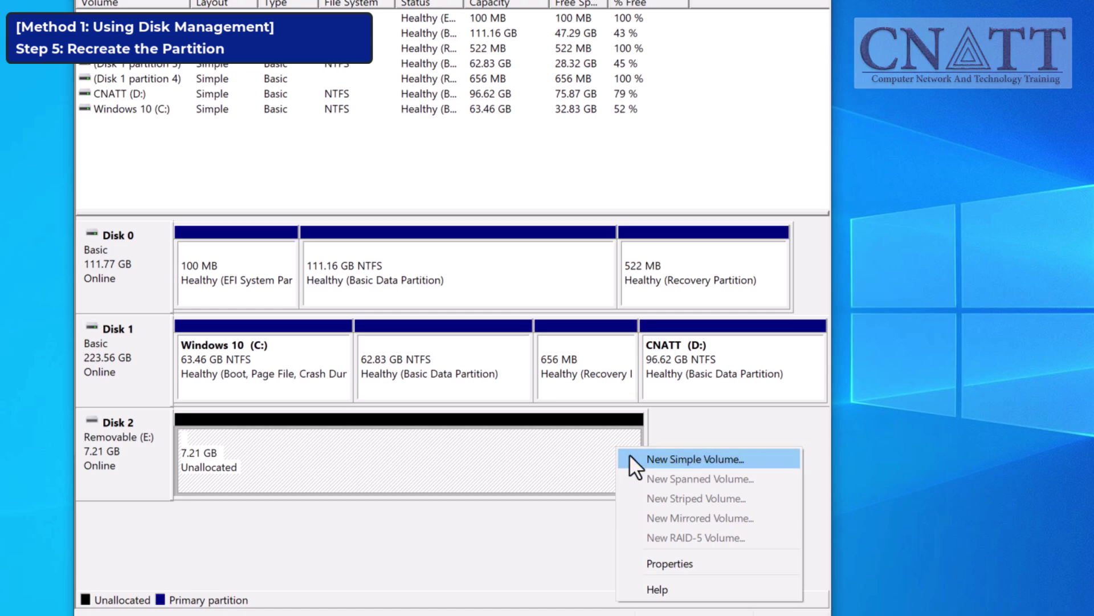
left_click(630, 456)
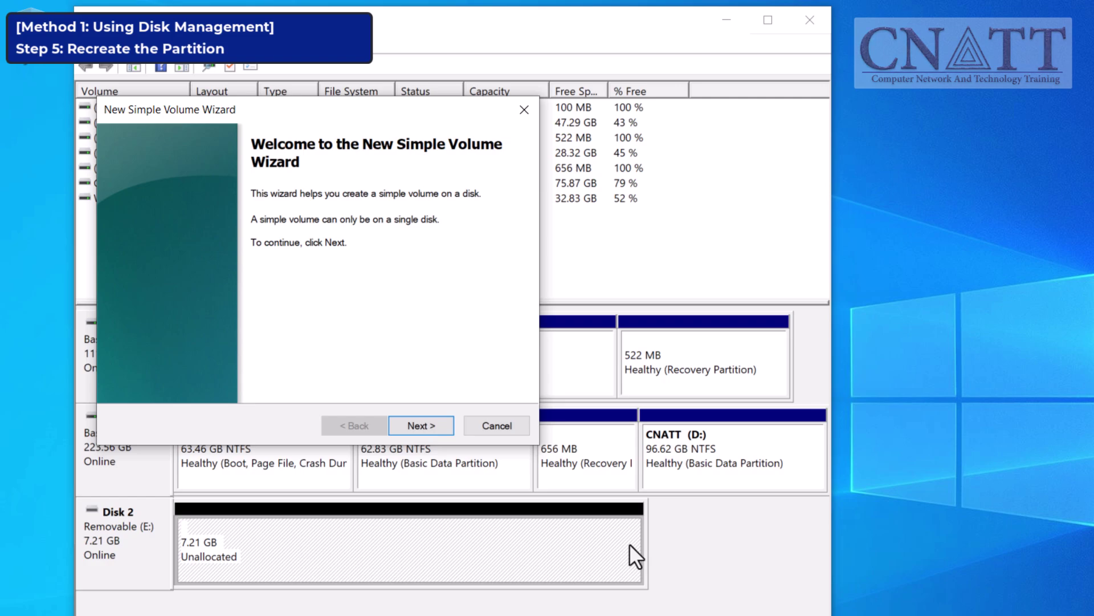
left_click(449, 428)
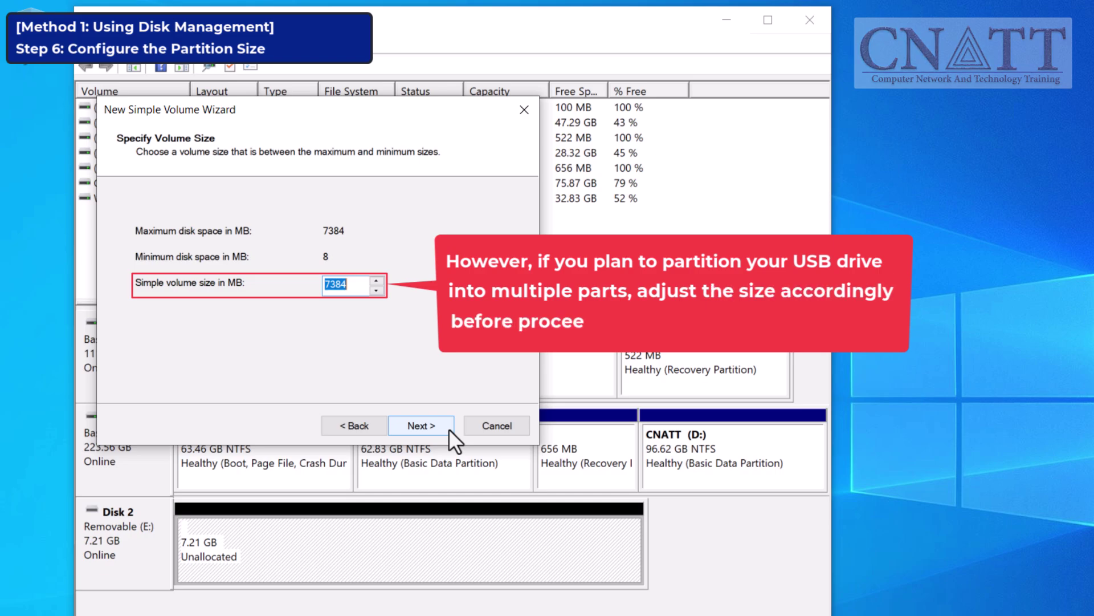
left_click(449, 428)
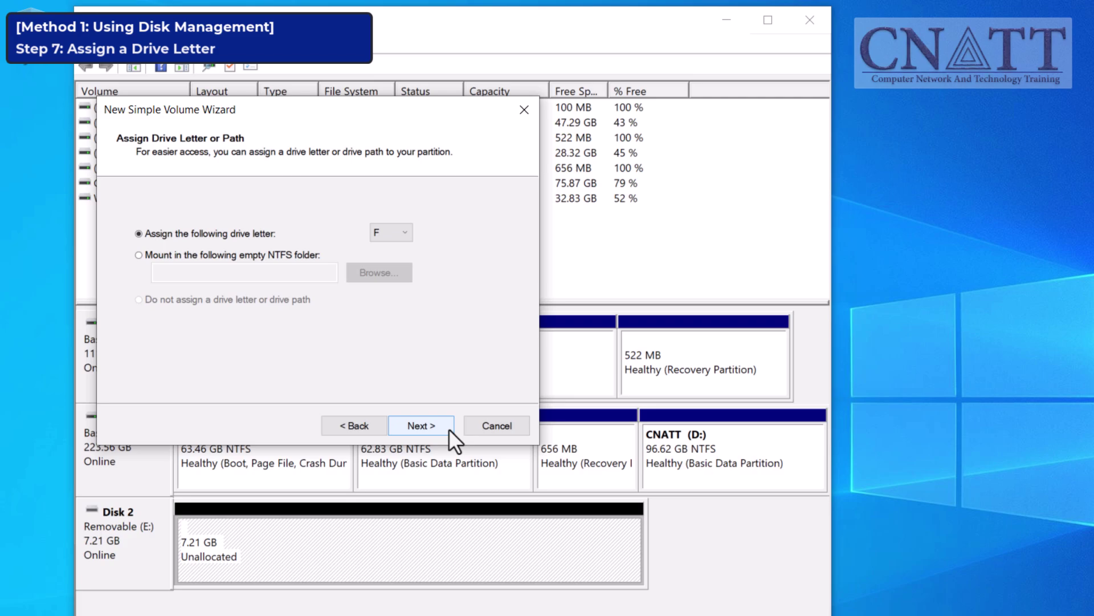
left_click(422, 425)
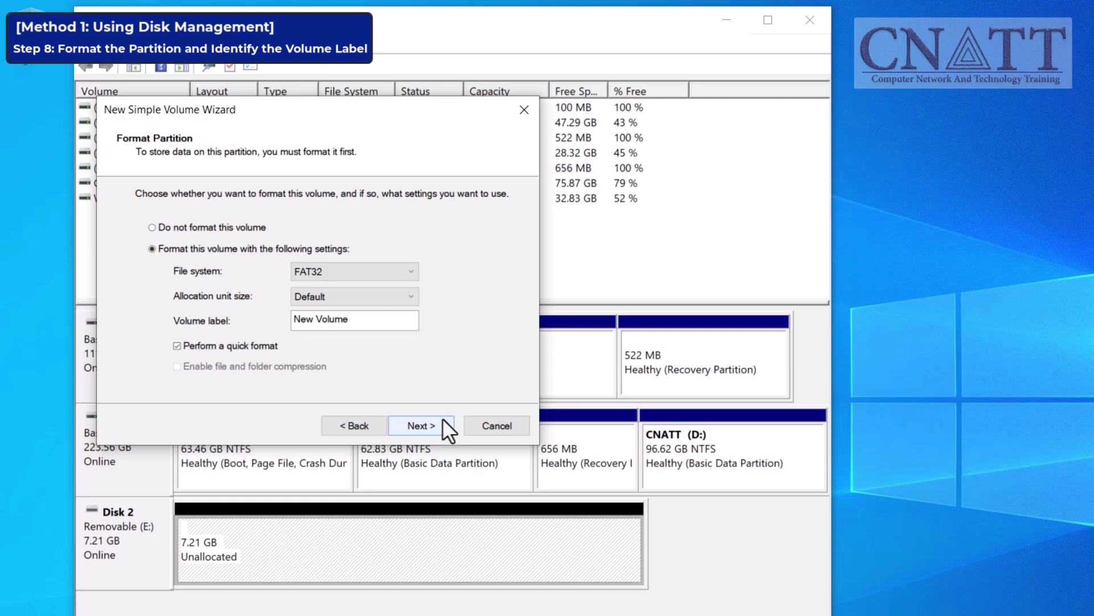
Choose NTFS, relabel the volume 'MyUSB', and finish the wizard
left_click(409, 276)
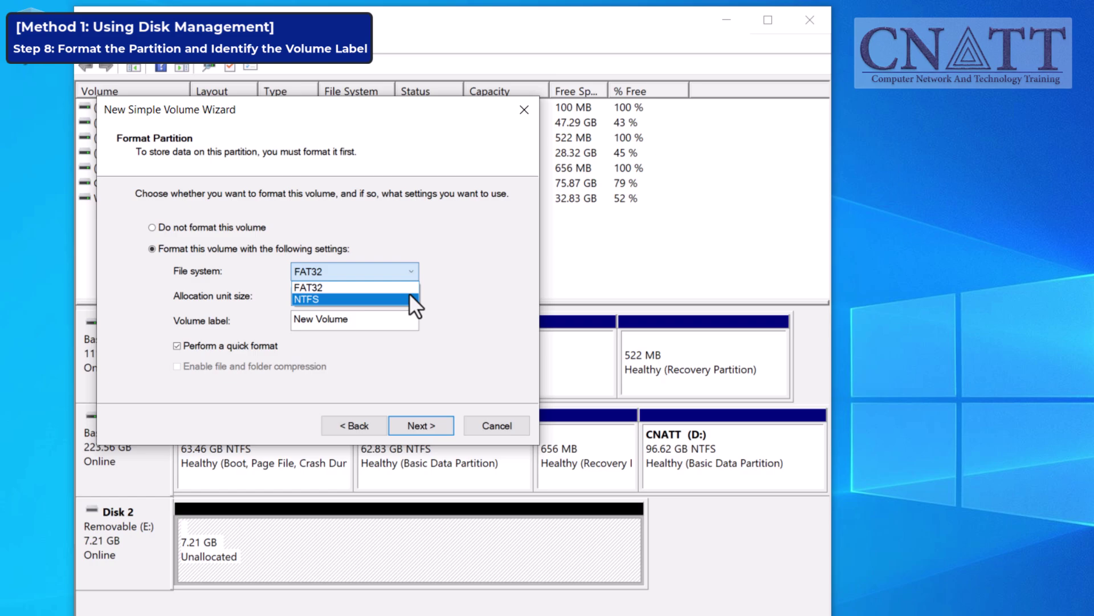
left_click(409, 294)
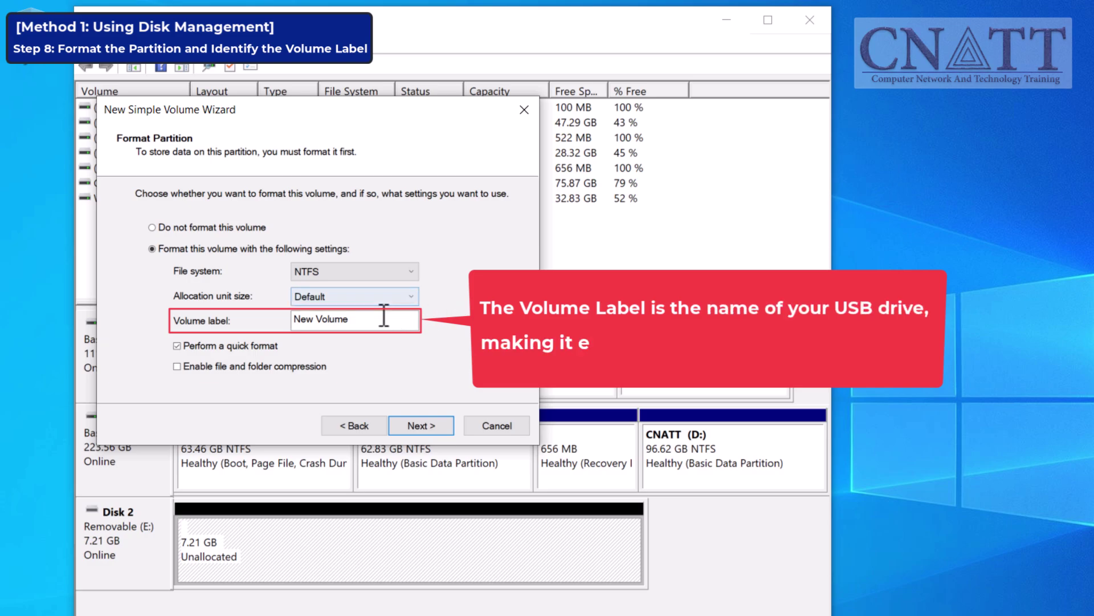
left_click(361, 320)
left_click_drag(360, 320, 291, 321)
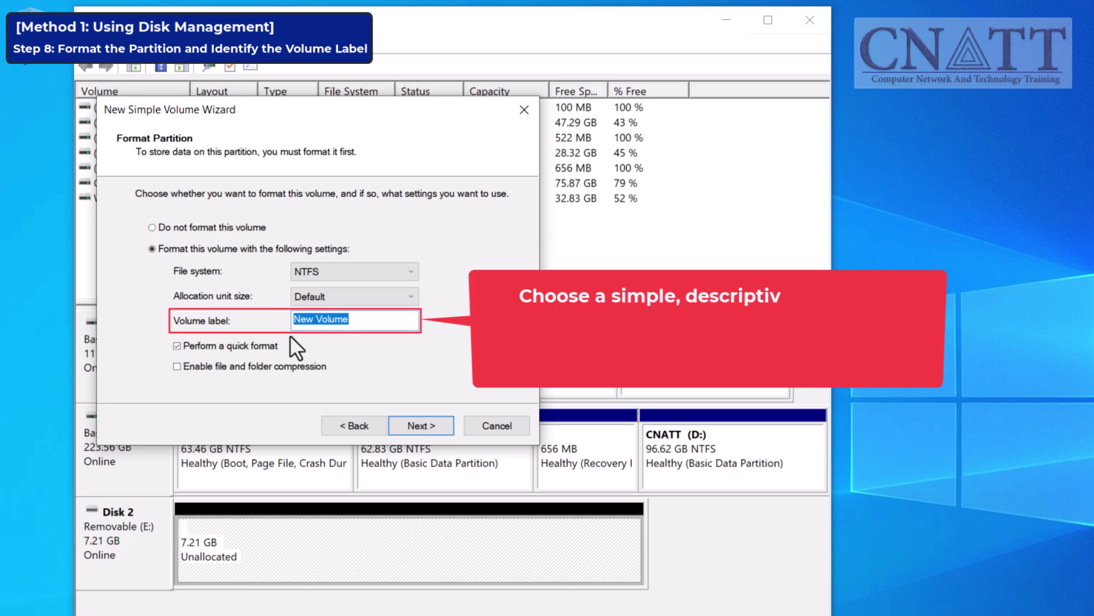
type("My")
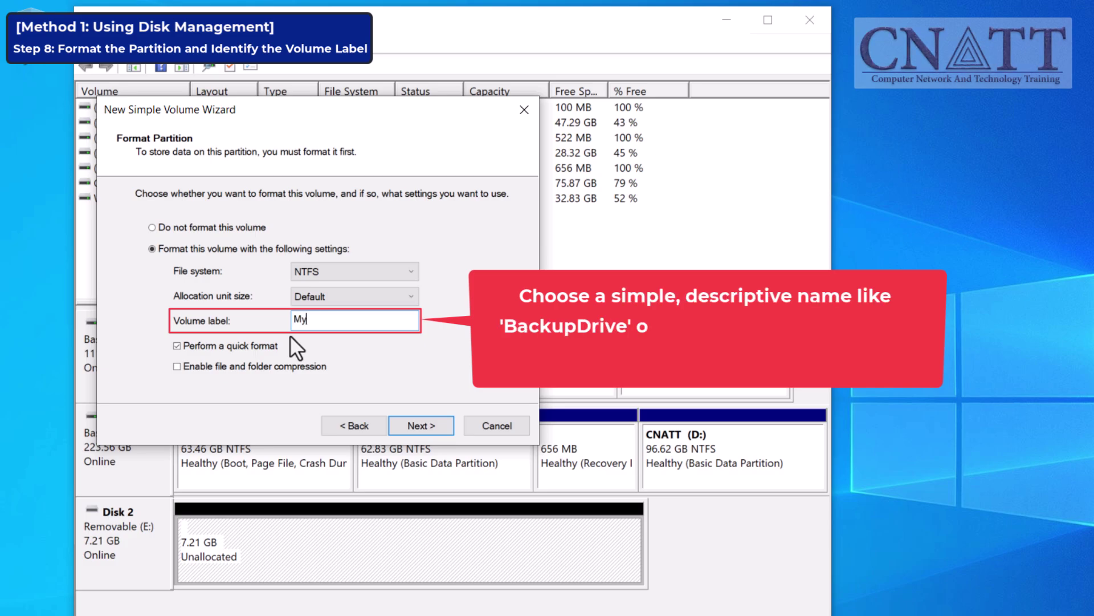
type("USB")
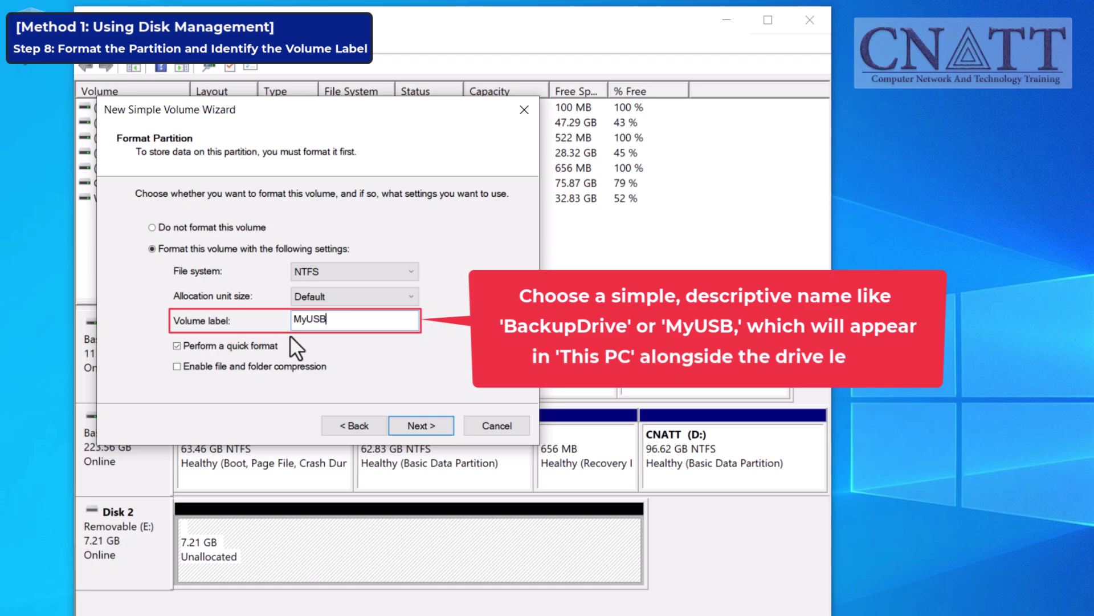
left_click(439, 429)
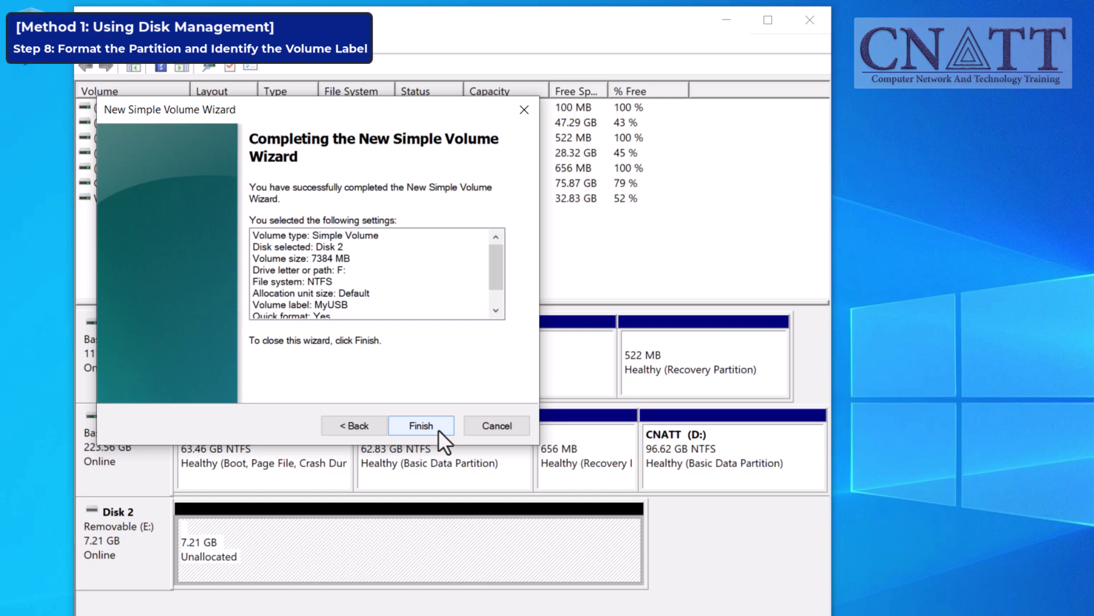
left_click(421, 426)
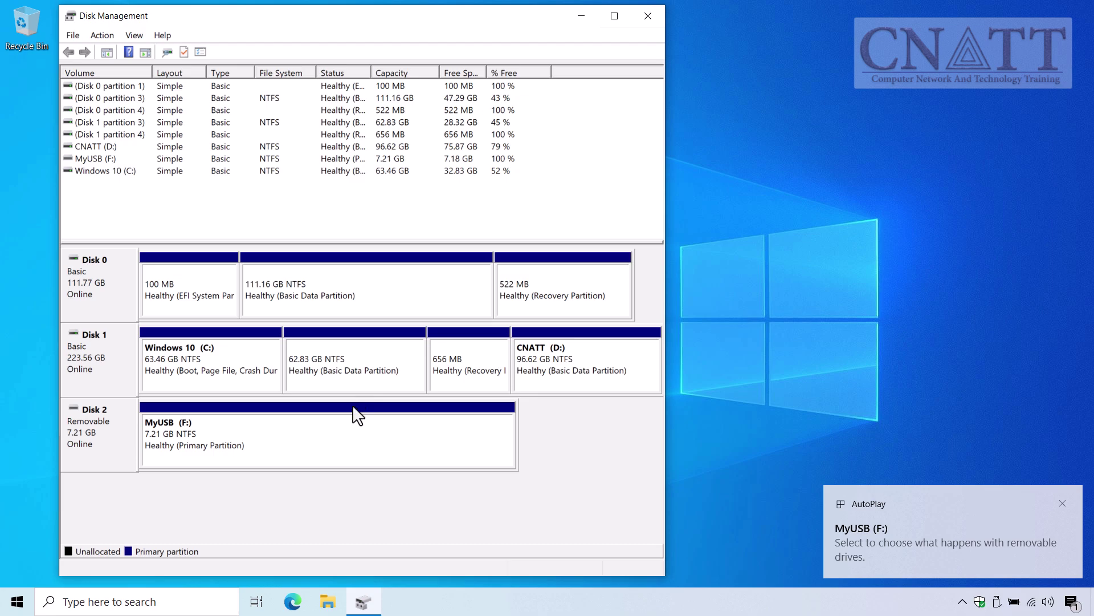
Browse the empty MyUSB (F:) drive in File Explorer, then view the This PC drive list
right_click(354, 438)
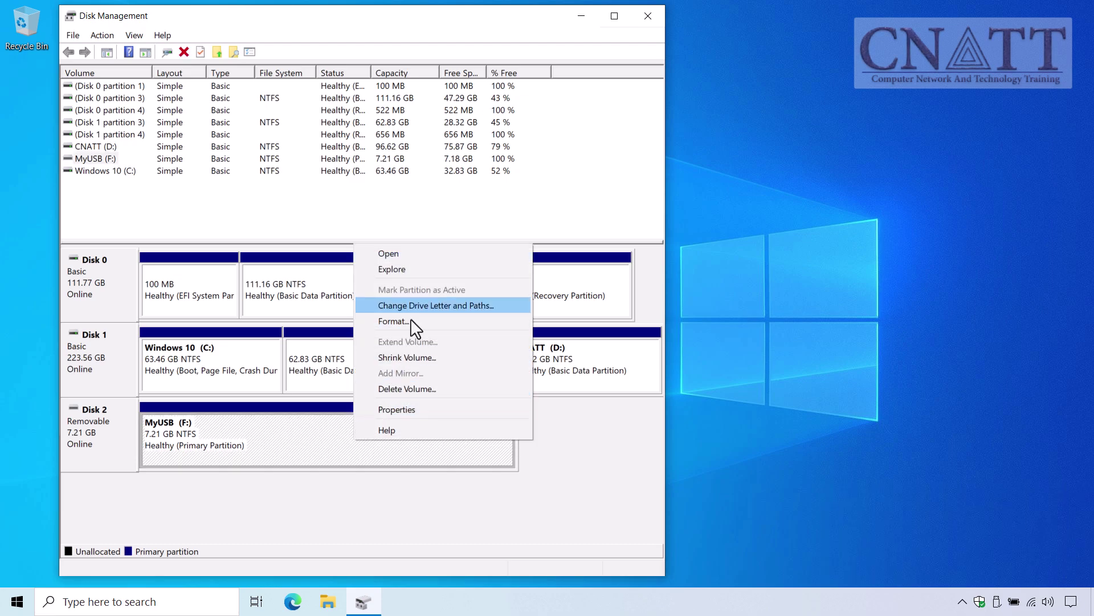
left_click(429, 272)
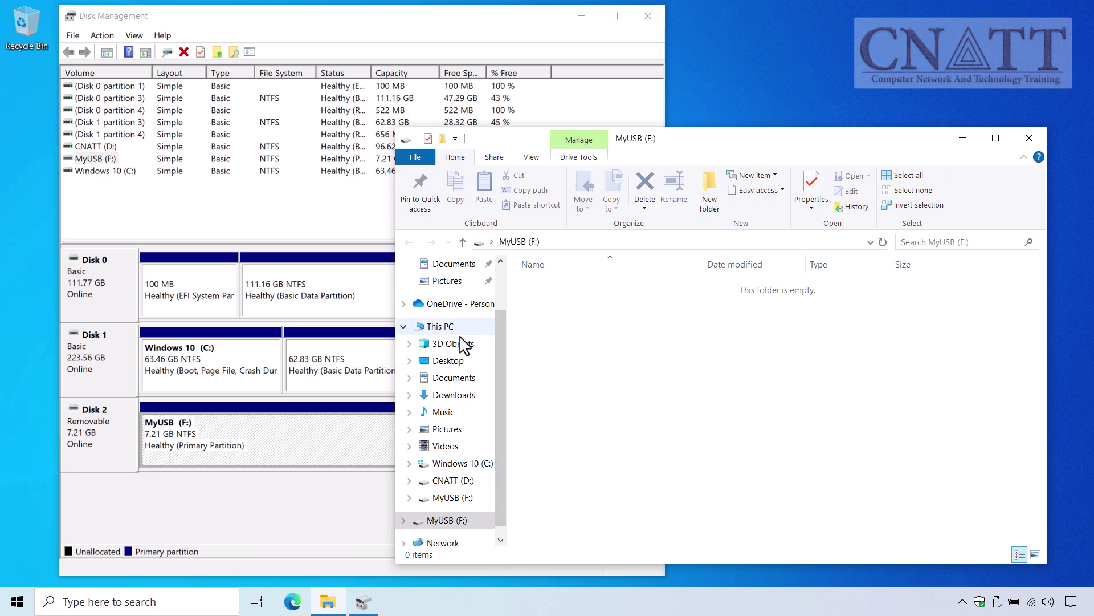
left_click(456, 329)
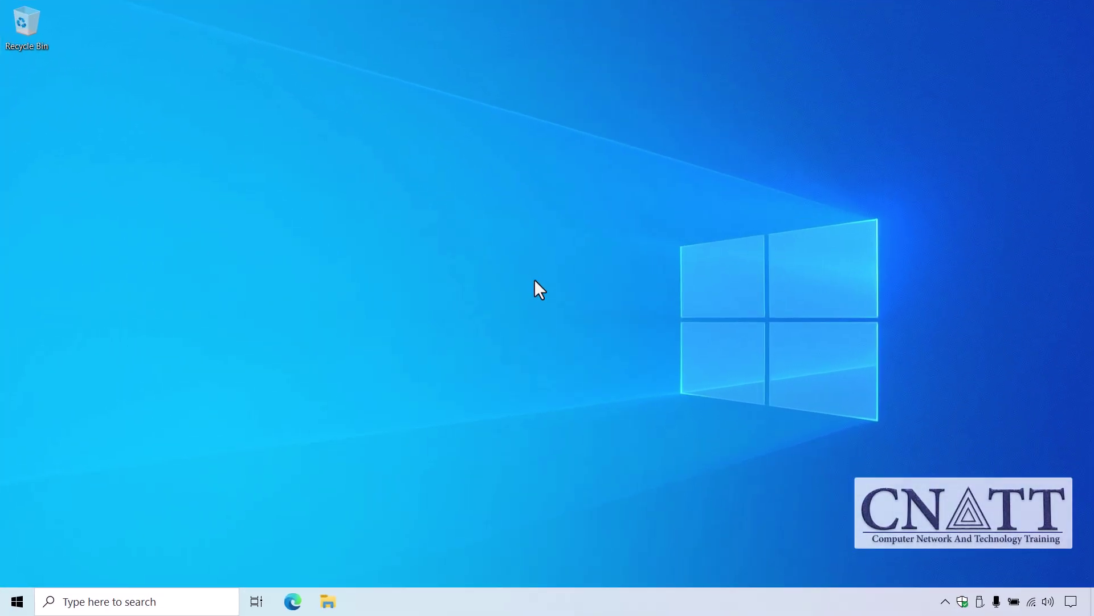
Launch Command Prompt as administrator from a 'cmd' search and stretch its window taller
left_click(17, 602)
type("cmd")
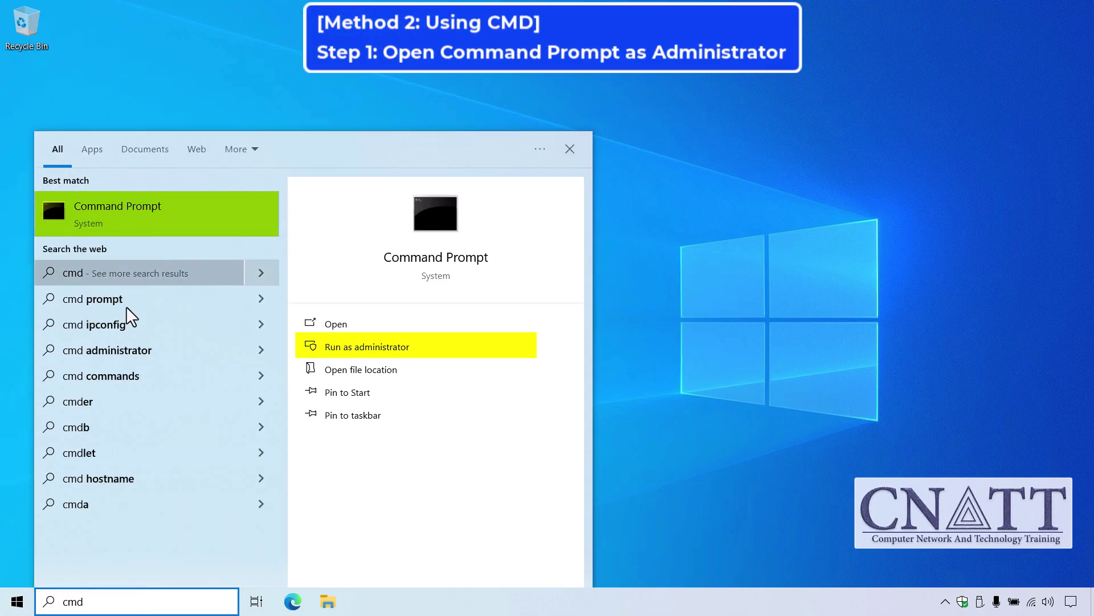
right_click(172, 225)
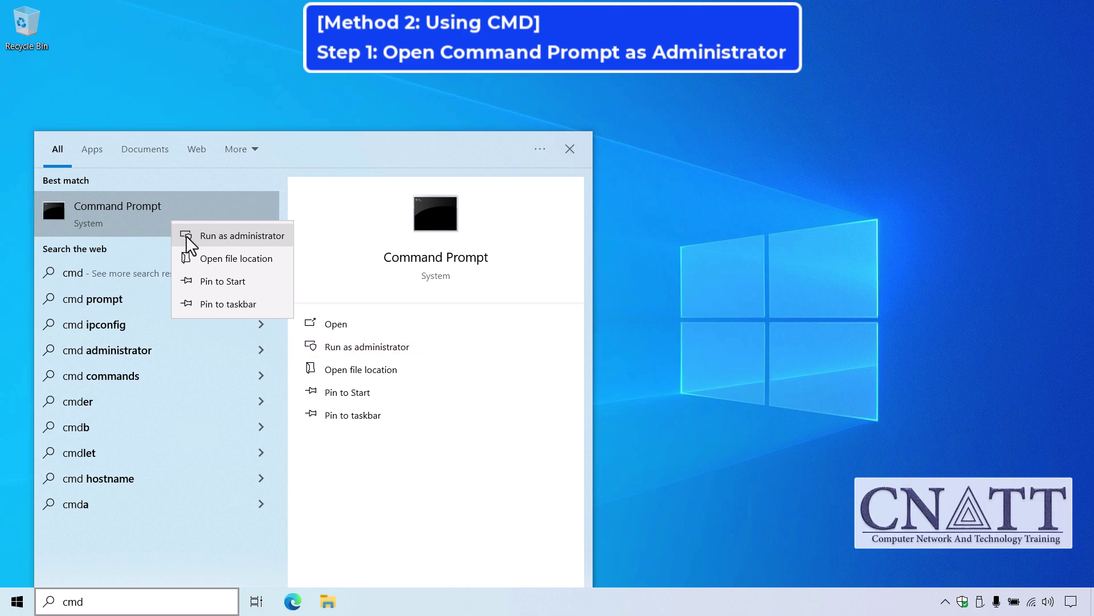
left_click(242, 236)
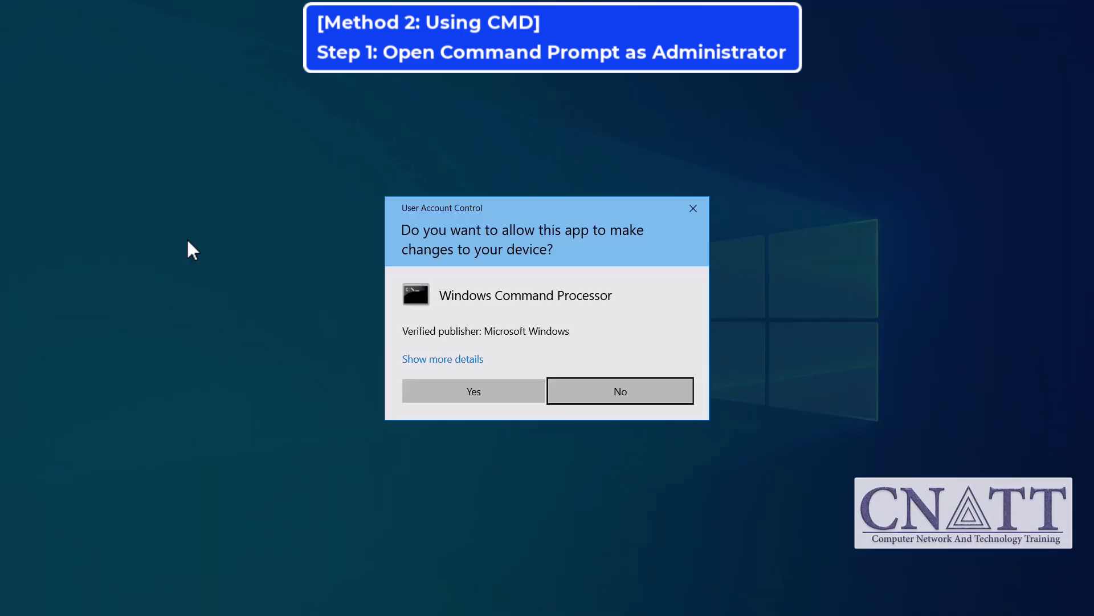
left_click(426, 393)
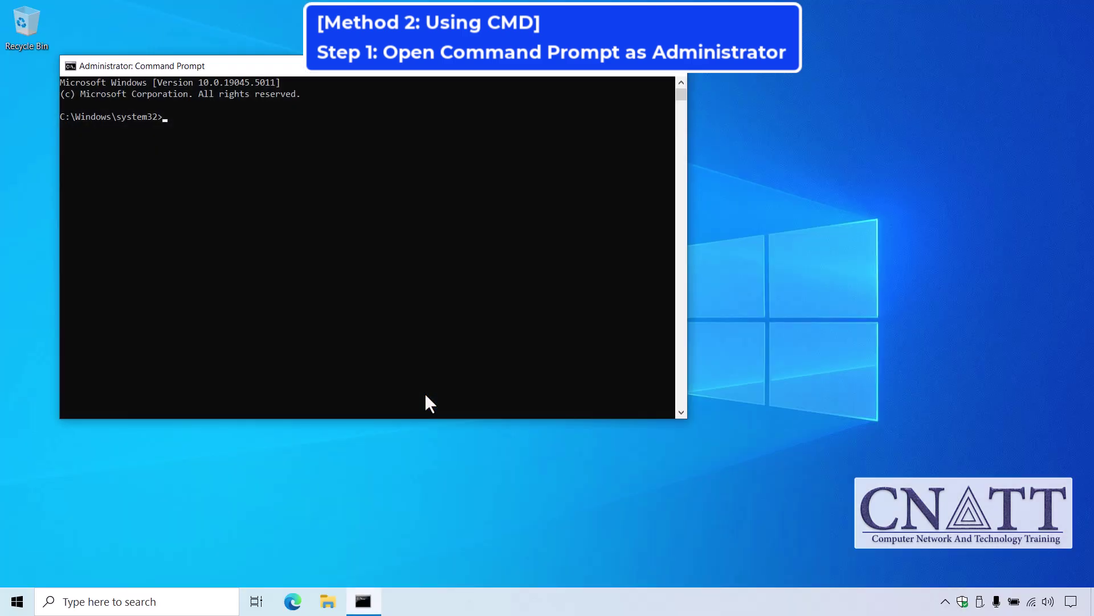
left_click_drag(424, 420, 422, 507)
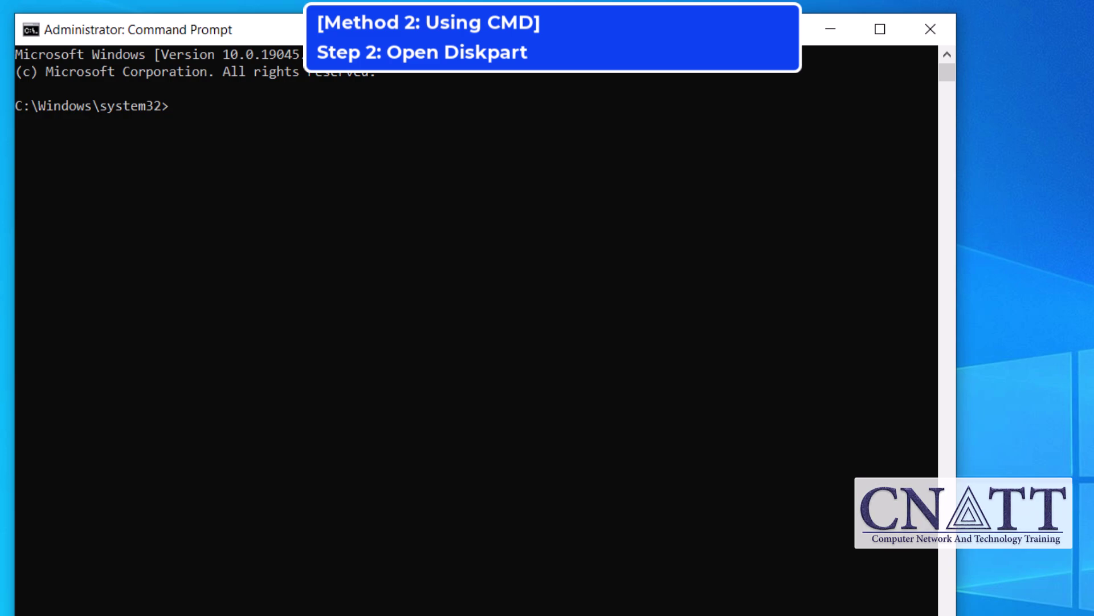
Run diskpart, list the disks, and select disk 2, the 7386 MB USB drive
type("iskpart")
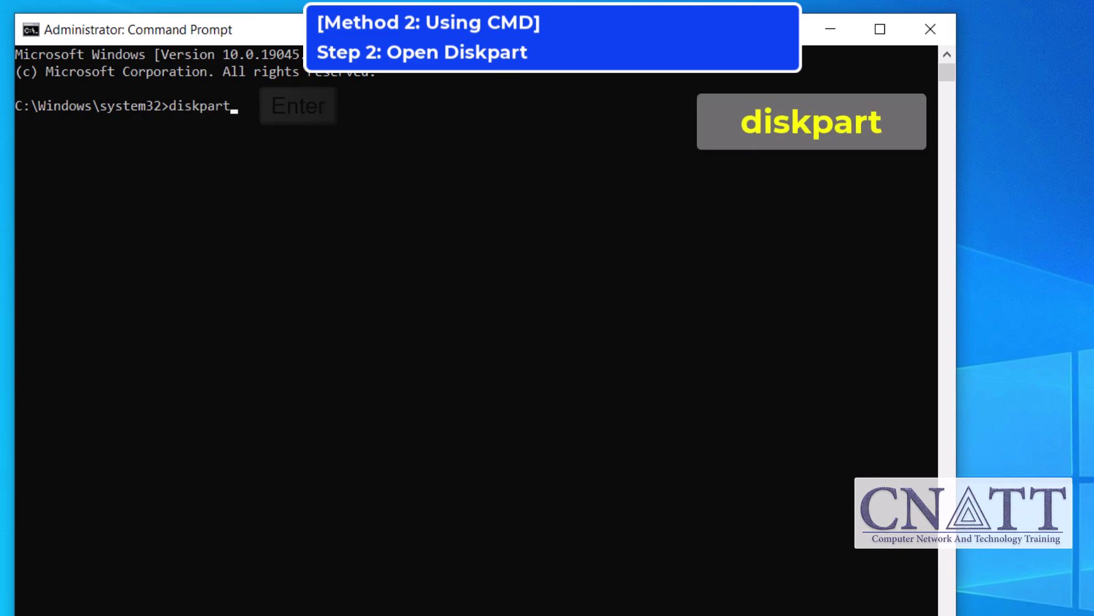
key("Return")
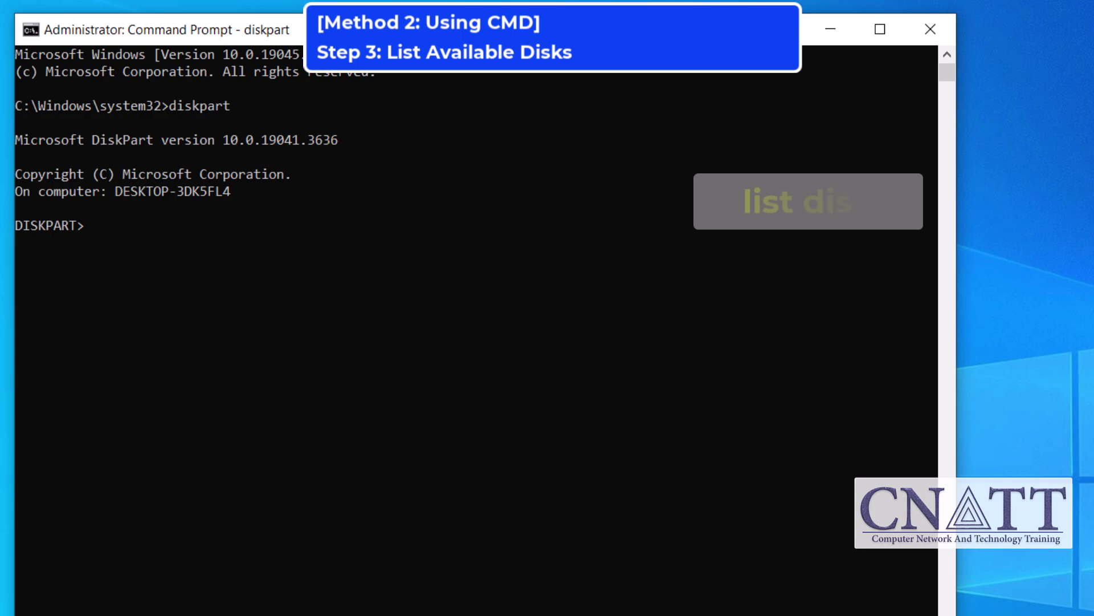
type("list disk")
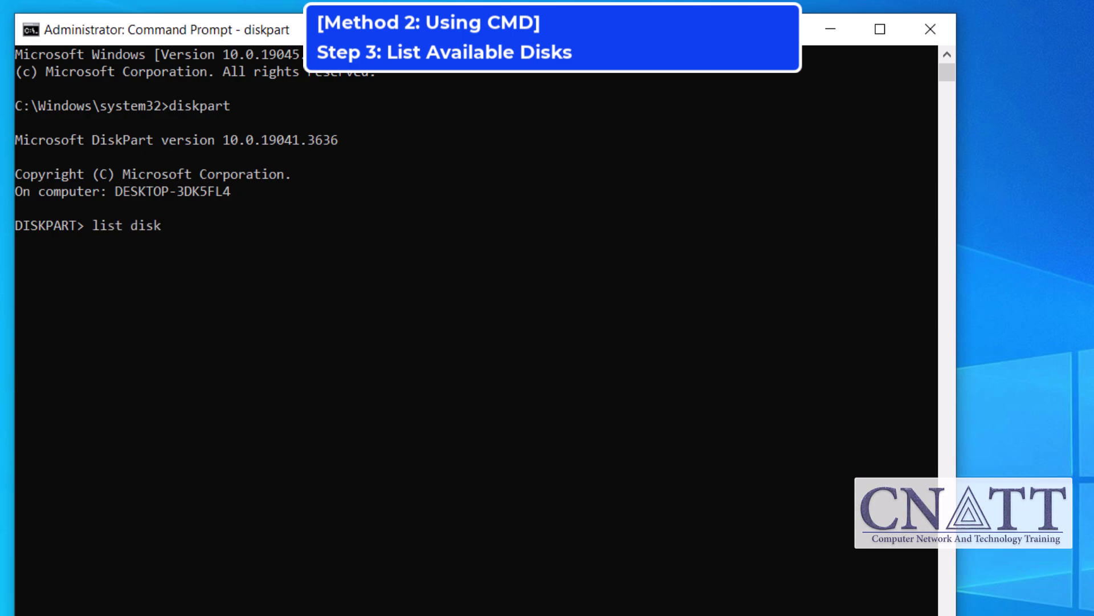
key("Return")
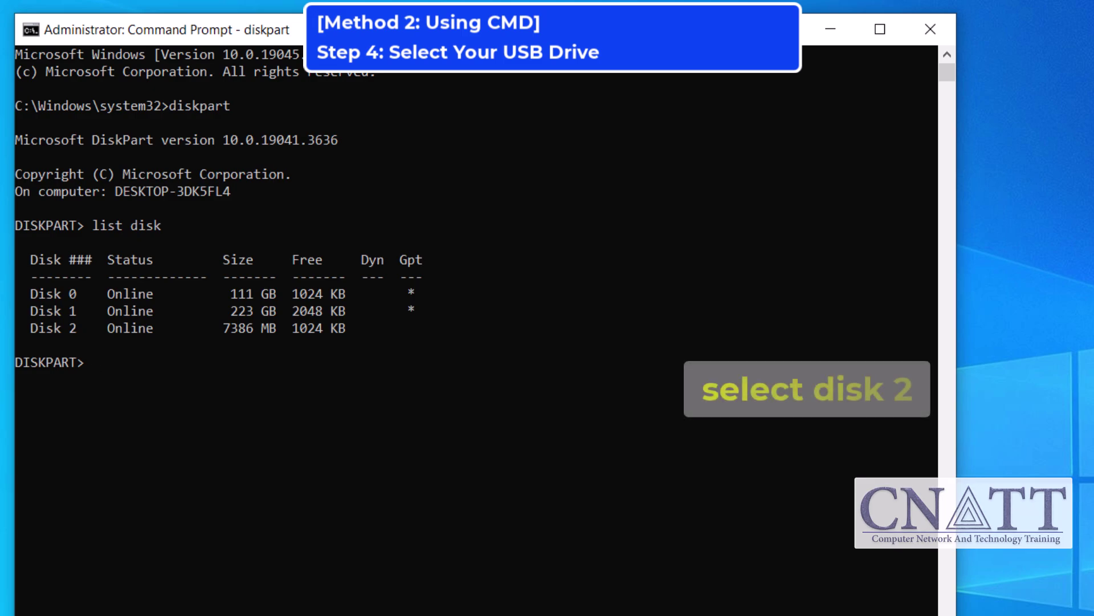
type("sele")
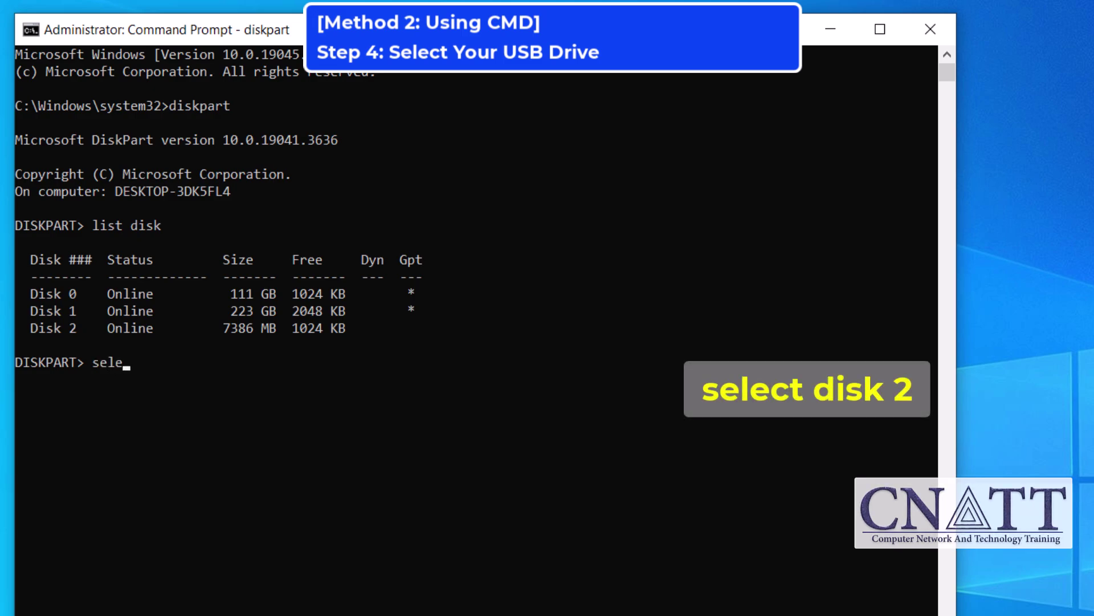
type("ct di")
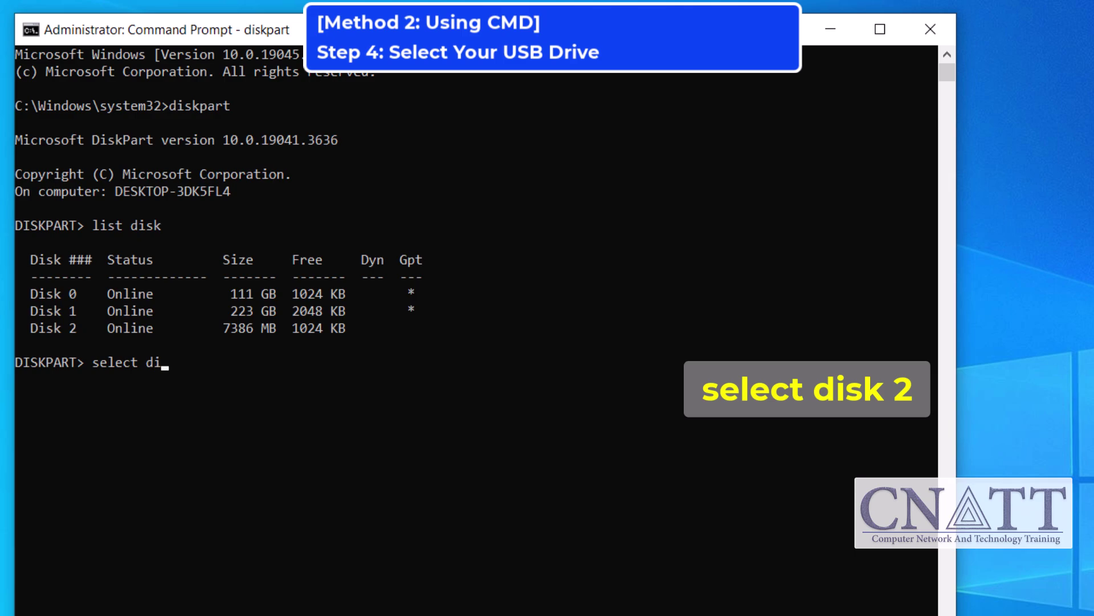
type("sk 2")
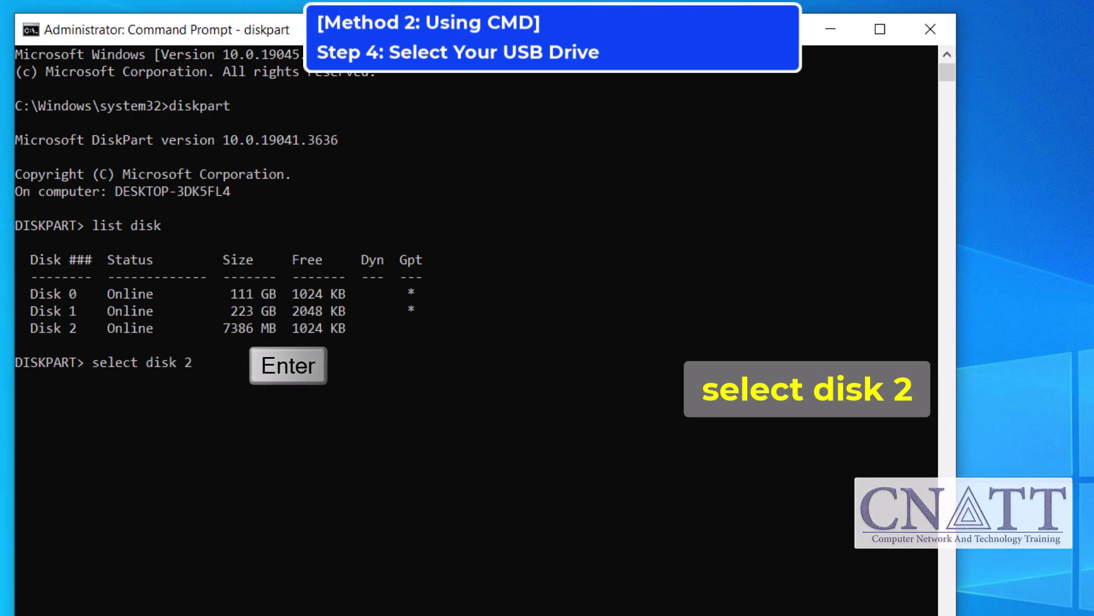
key("Return")
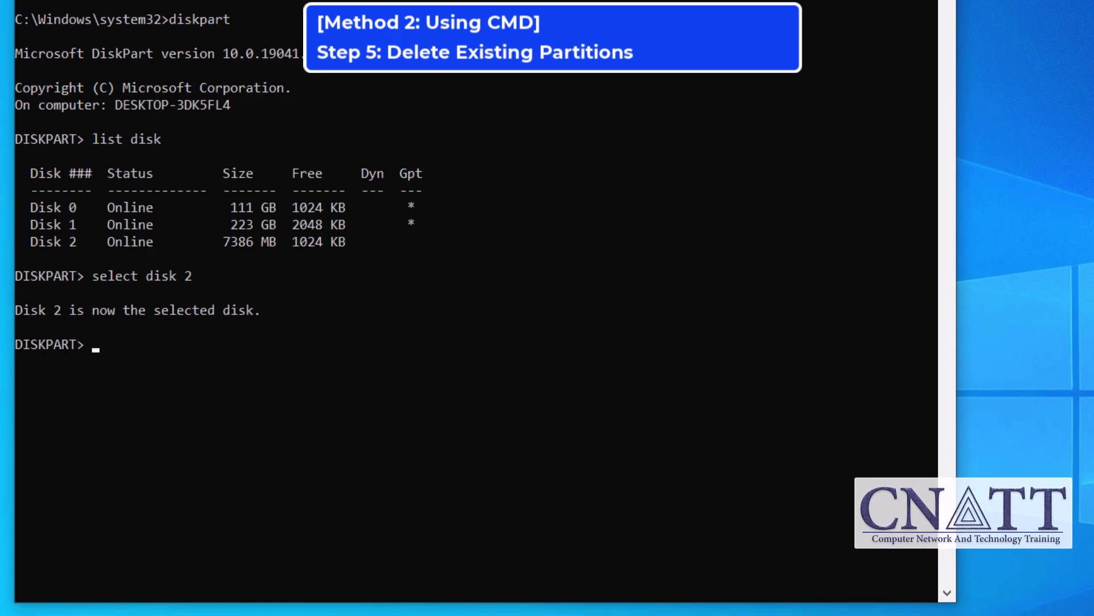
Run 'clean' on Disk 2, then 'create partition primary'
type("clea")
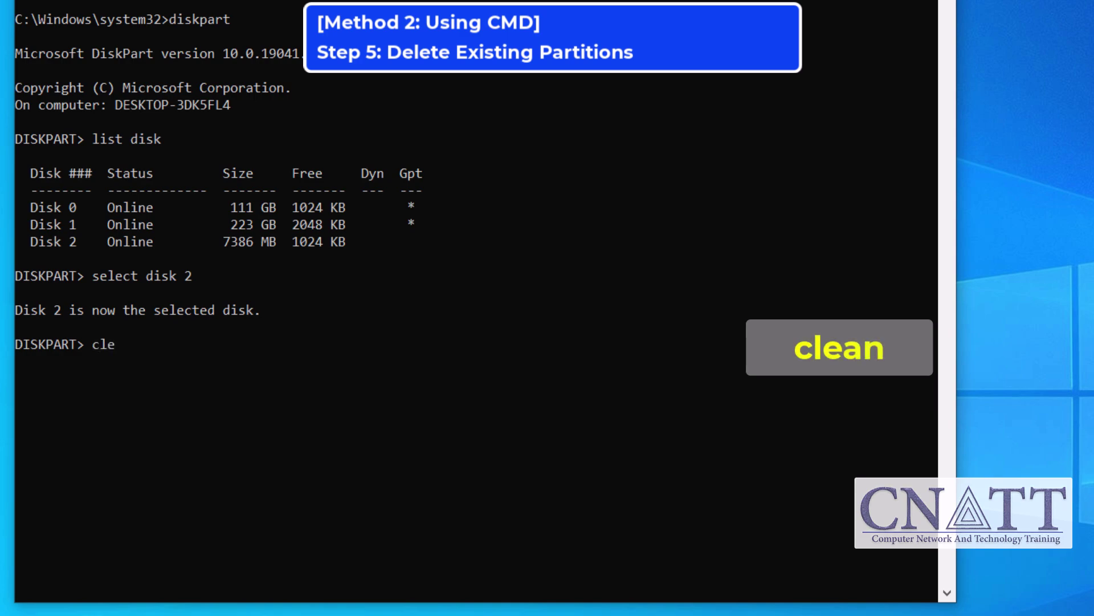
type("n")
key("Return")
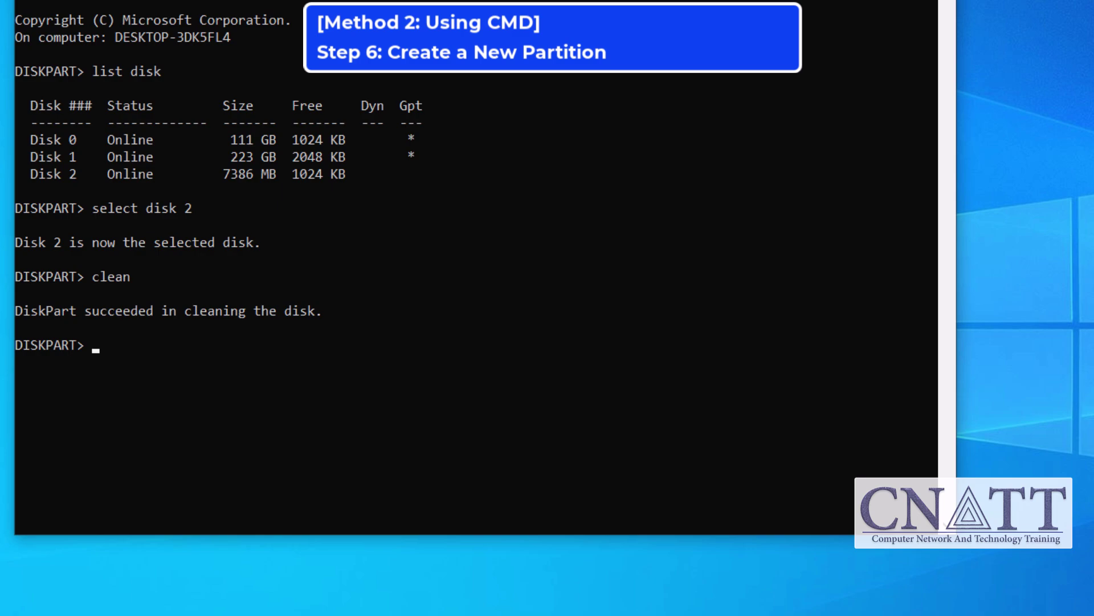
type("create p")
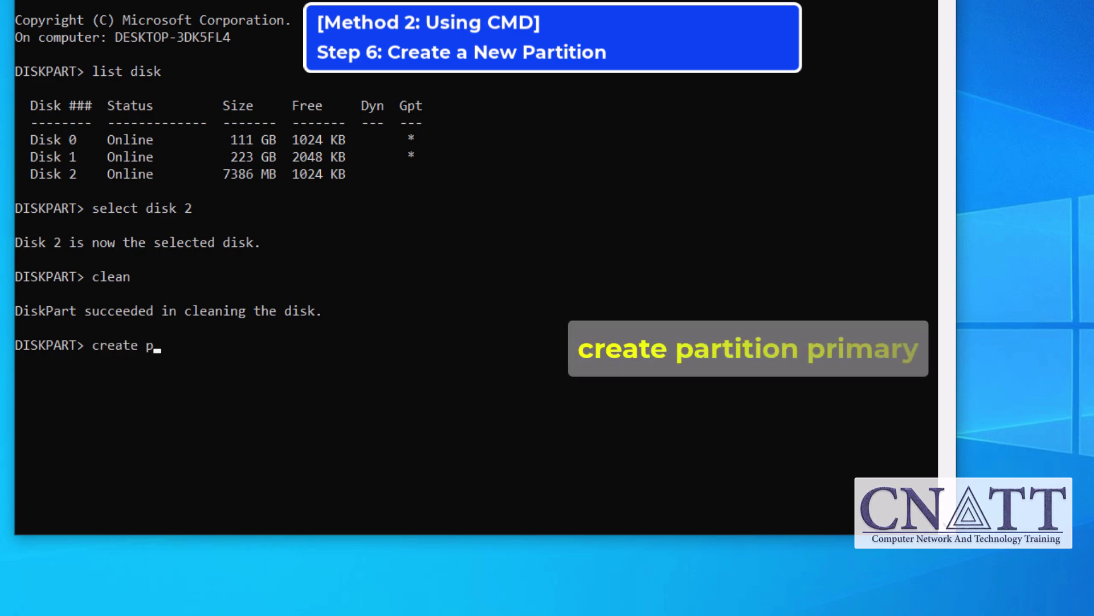
type("artition")
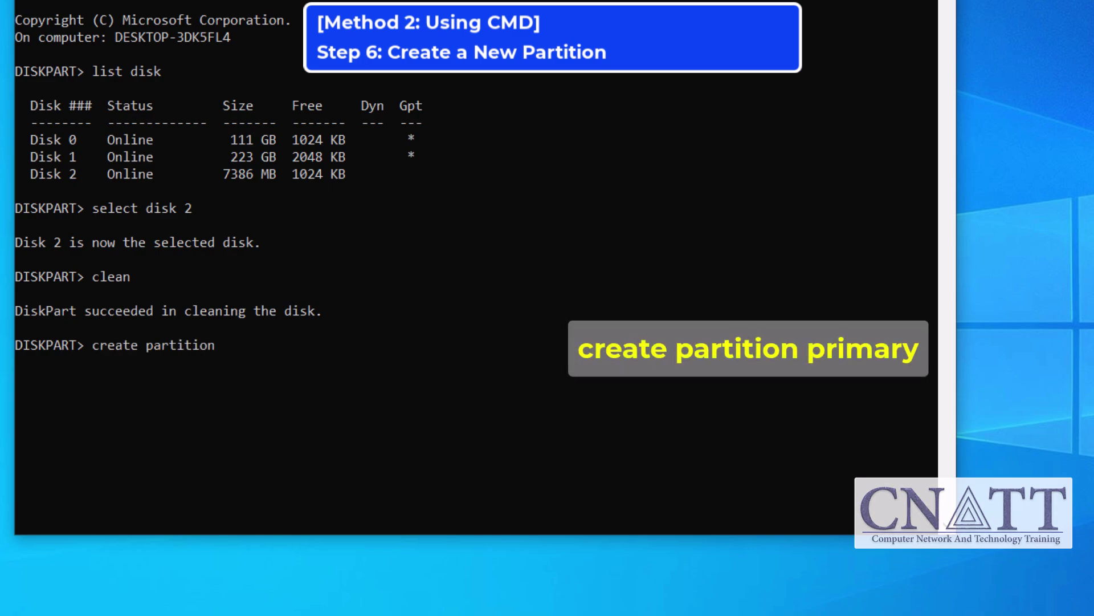
type(" primary")
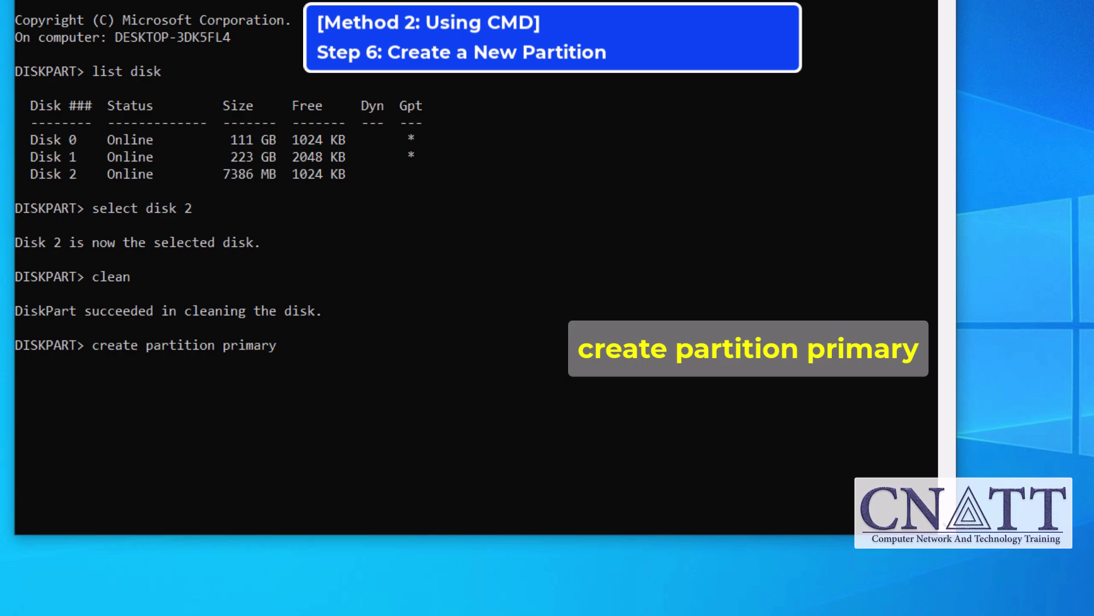
key("Return")
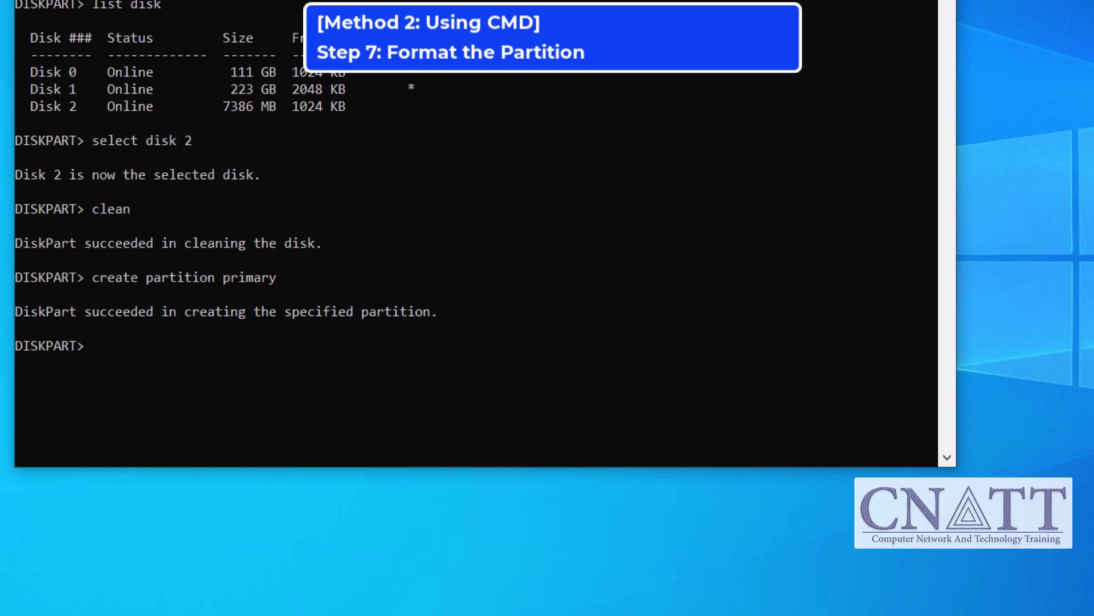
Quick-format the partition as NTFS, assign it letter Y, and exit DiskPart
type("format ")
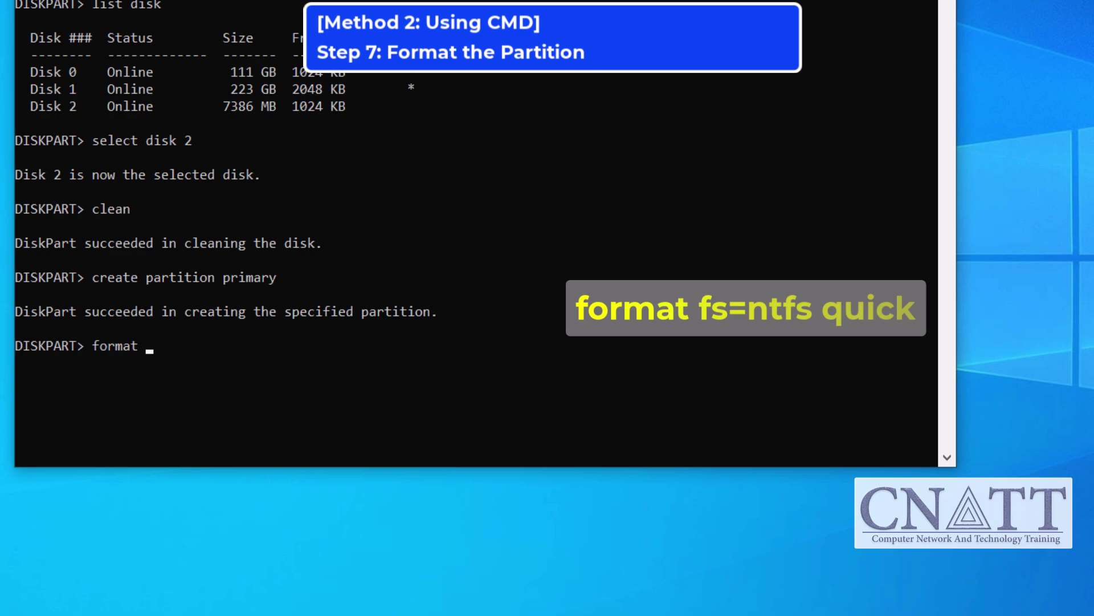
type("fs=")
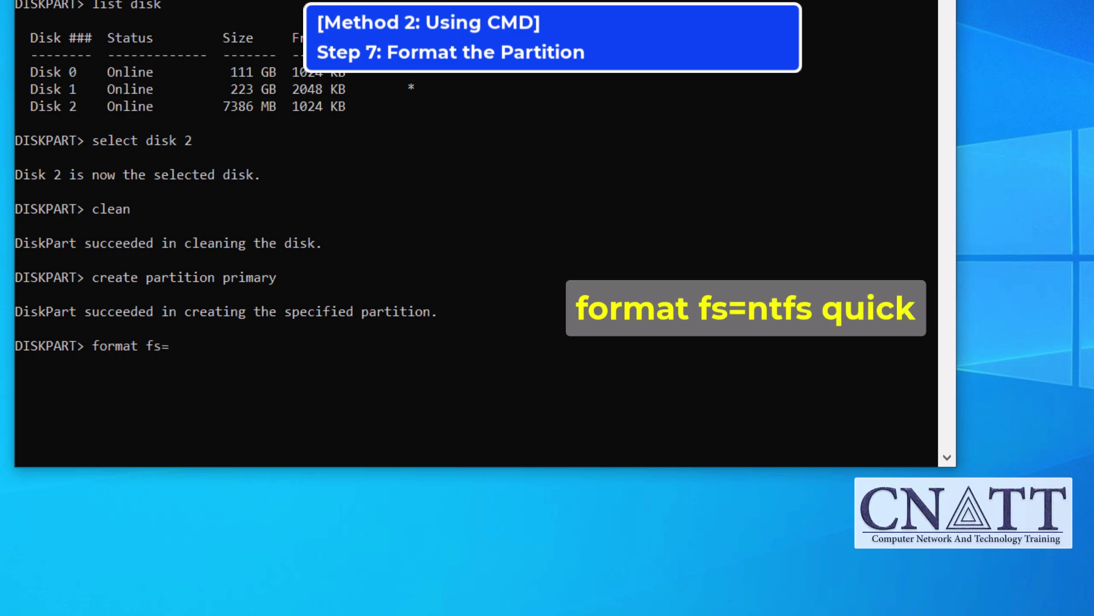
type("ntfs")
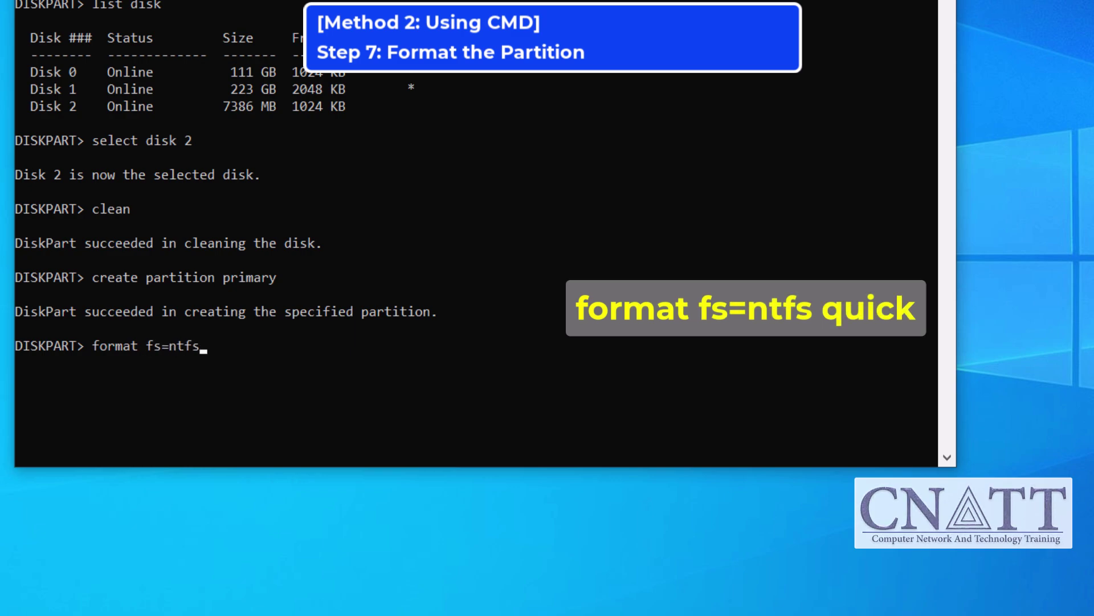
type(" qui")
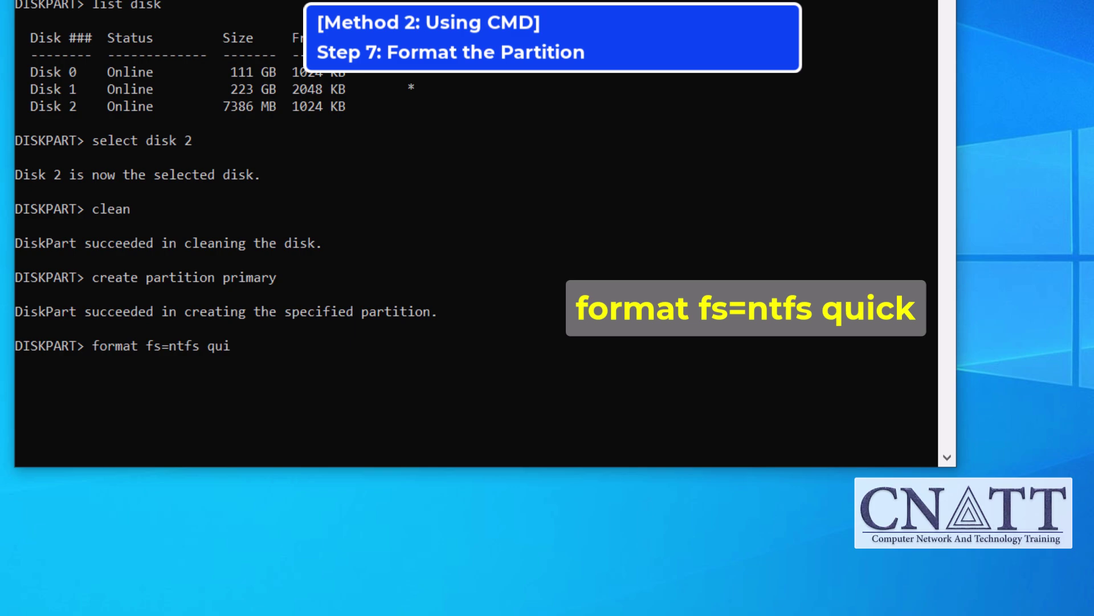
type("ck")
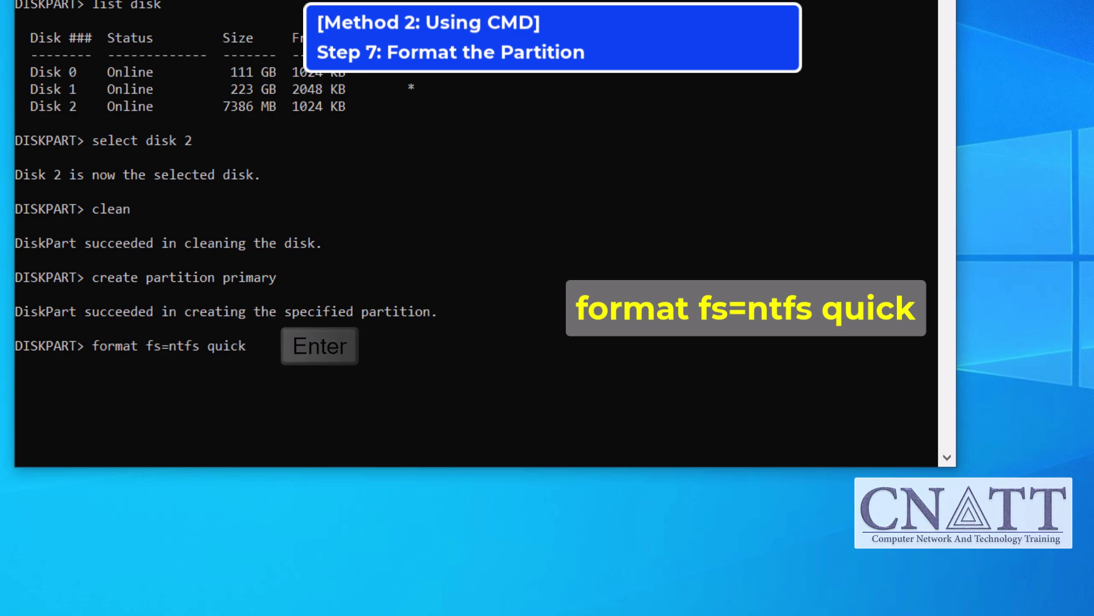
key("Return")
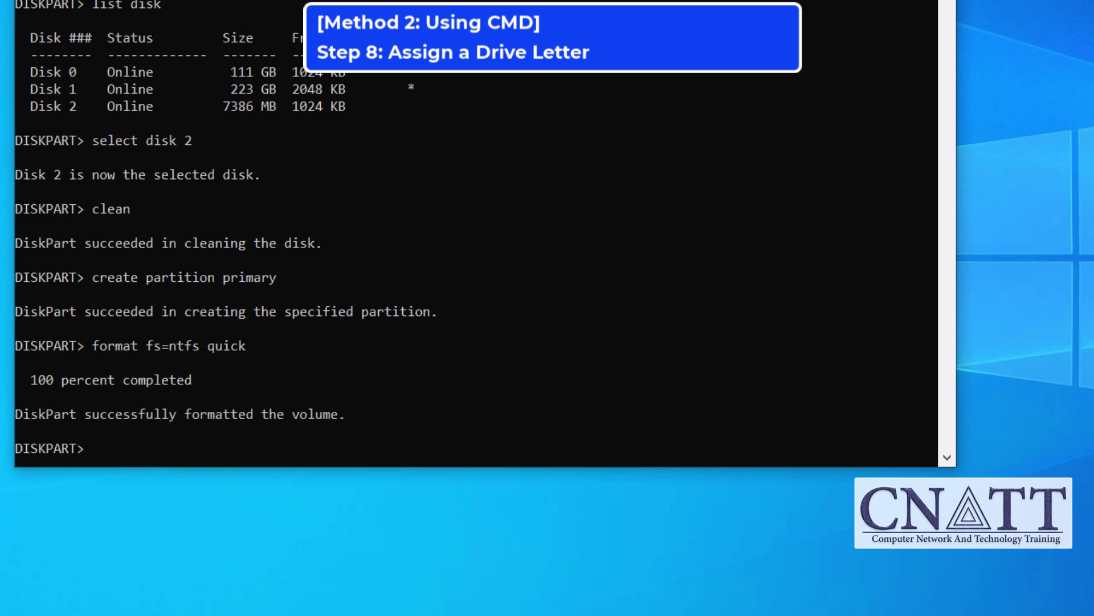
type("assign")
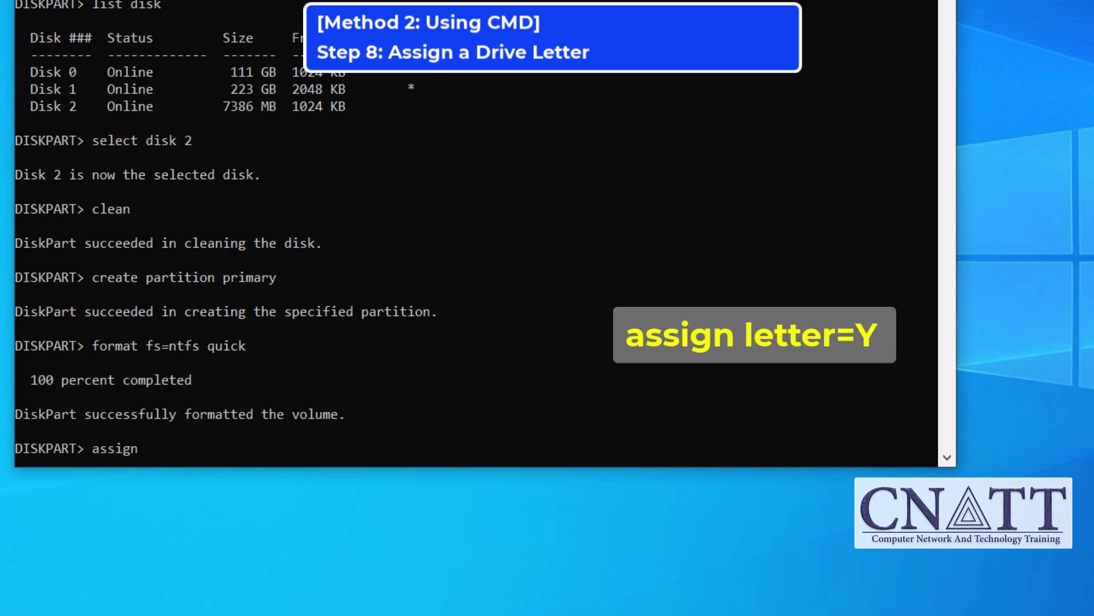
type("letter")
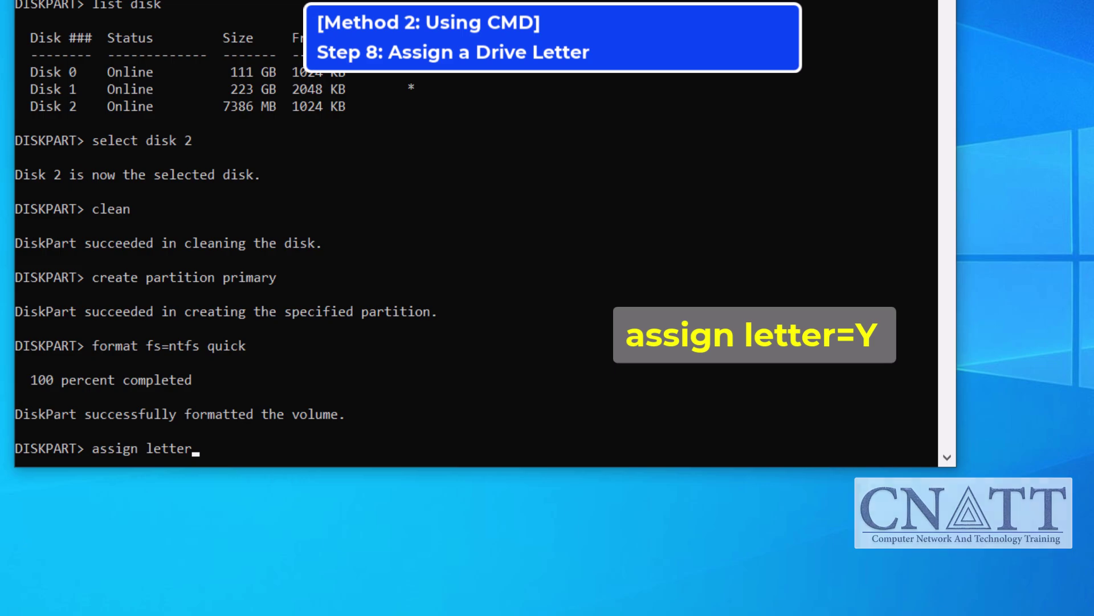
type("=y")
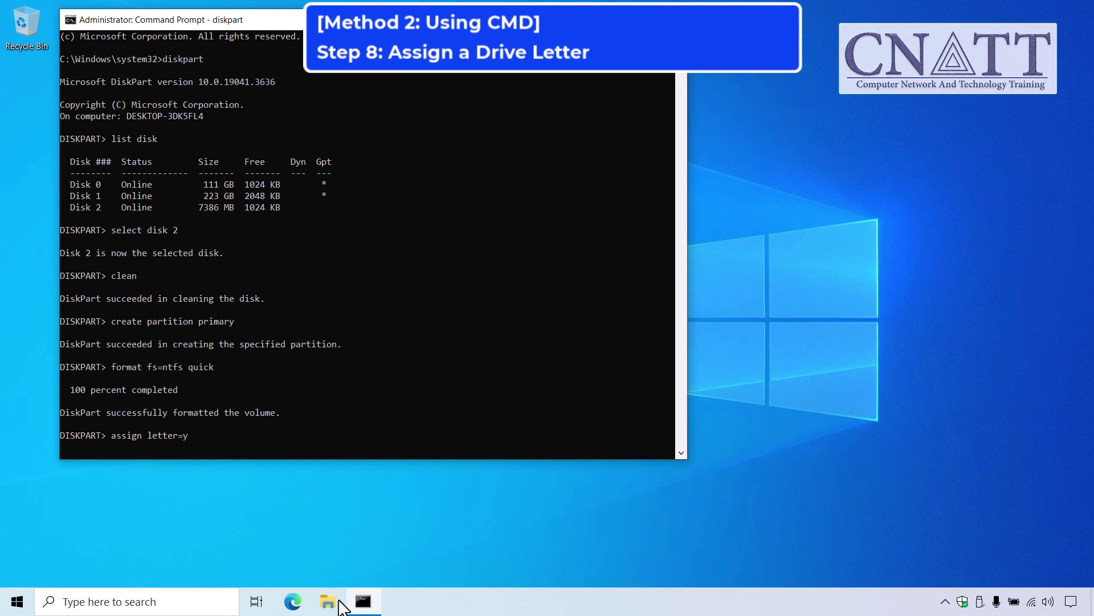
key("Return")
type("exit")
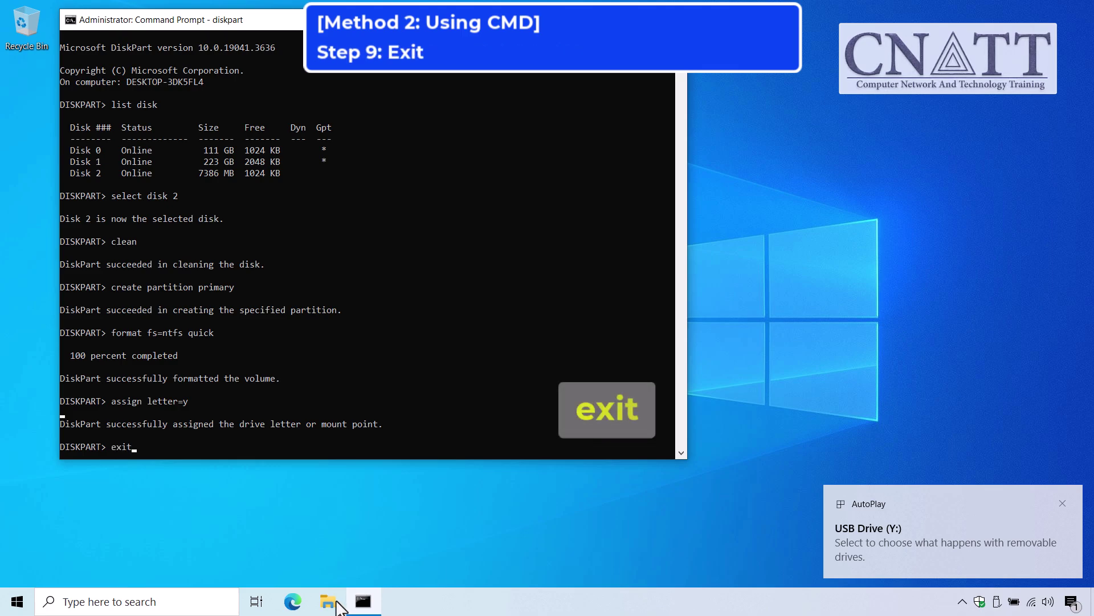
key("Return")
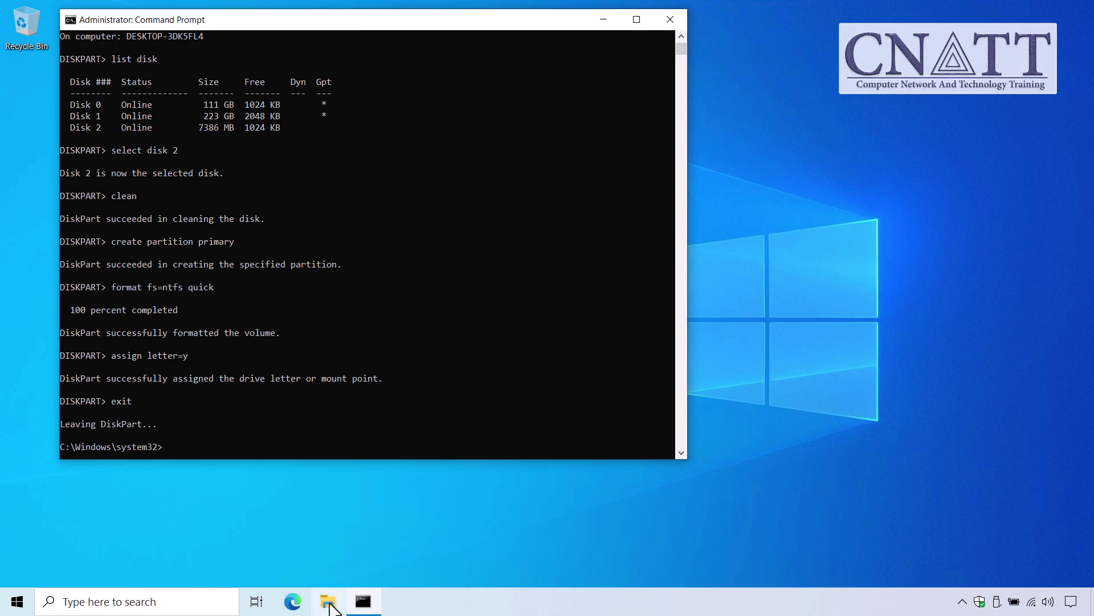
Open This PC in File Explorer to confirm the USB drive is listed as Y:
left_click(329, 603)
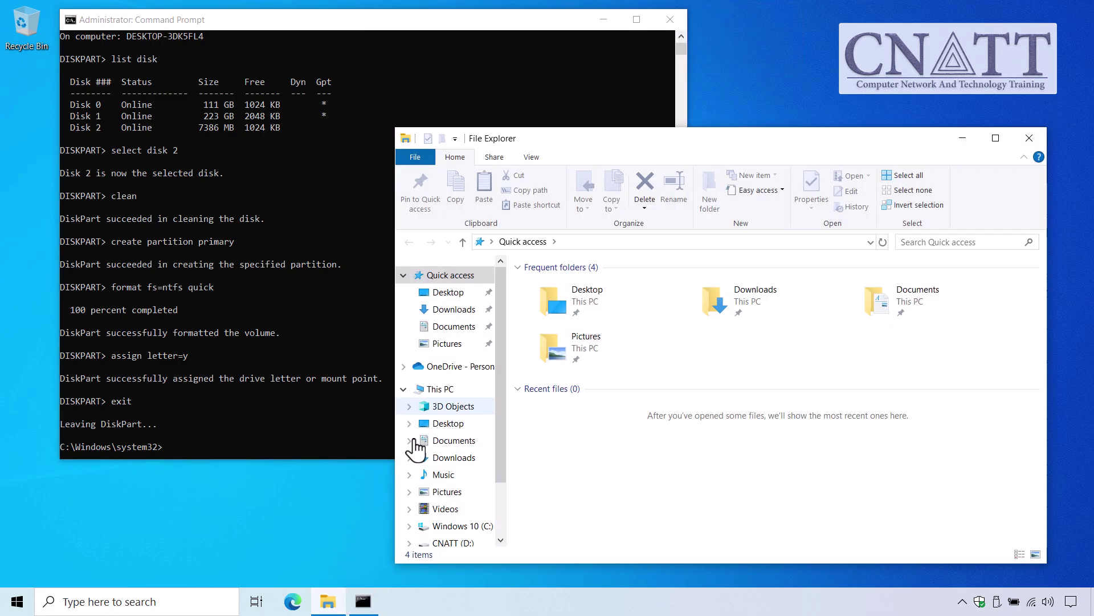
left_click(440, 389)
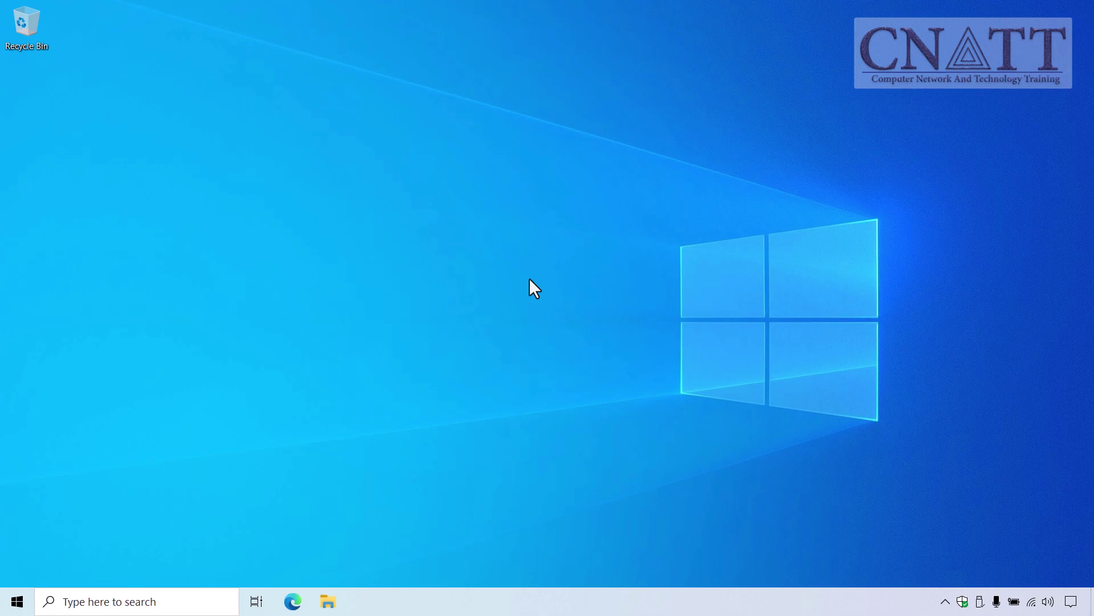
Launch Disk Management and enlarge its window so Disk 2 is visible
right_click(21, 598)
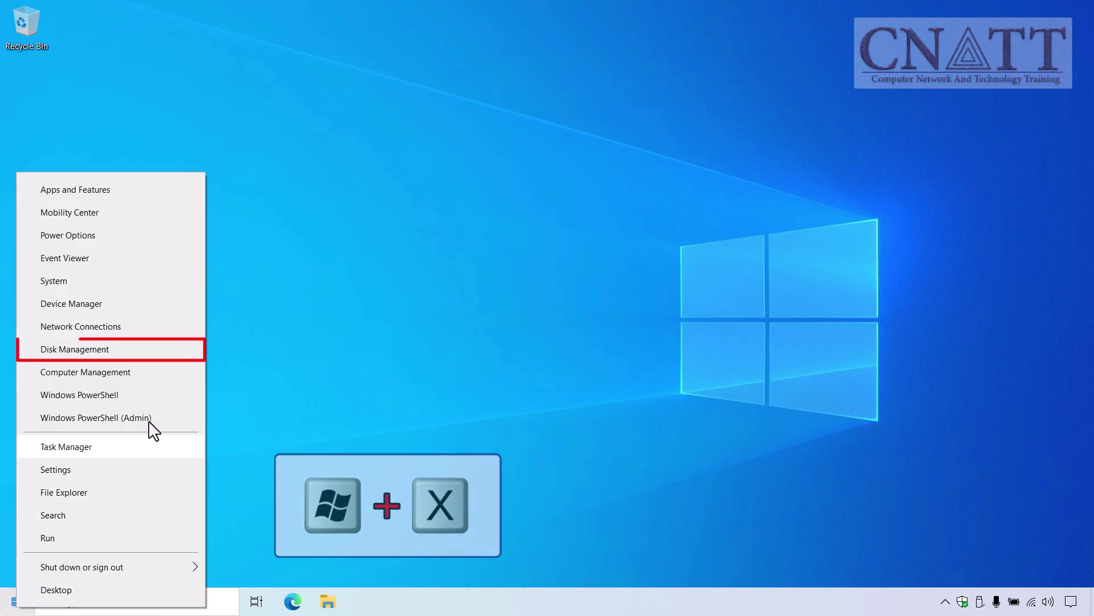
left_click(181, 353)
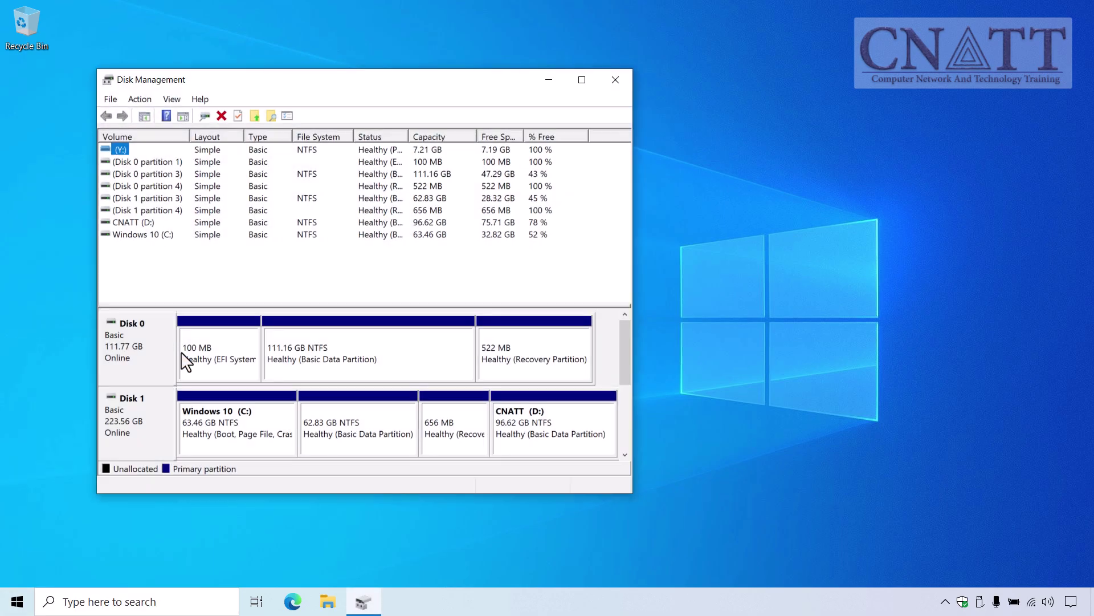
left_click_drag(211, 73, 178, 16)
left_click_drag(598, 427, 679, 573)
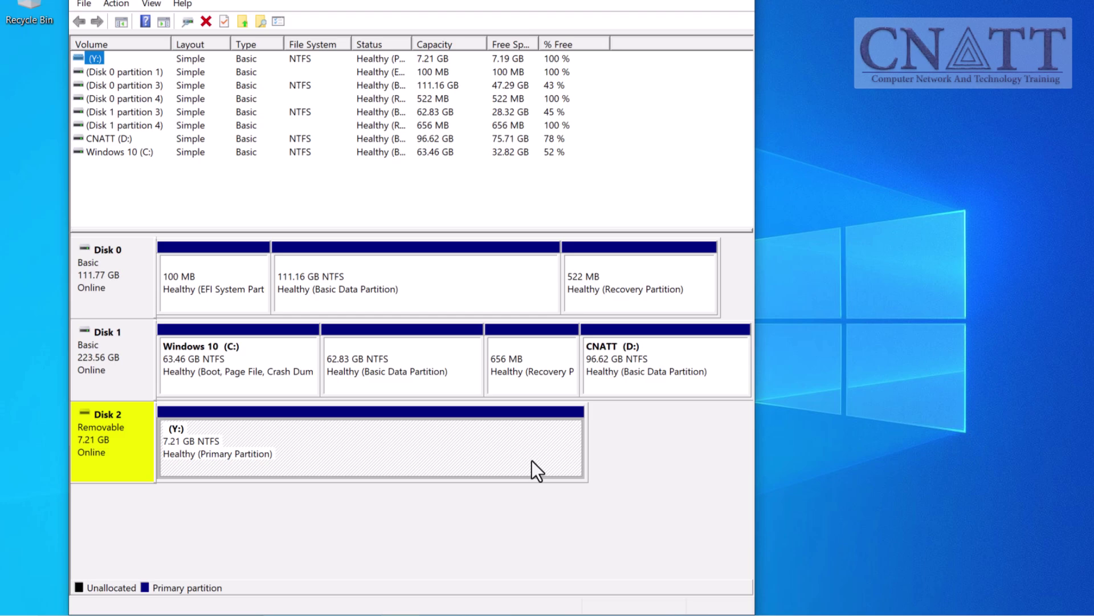
Reassign the USB partition from Y: to E: and confirm This PC shows USB Drive (E:)
right_click(532, 460)
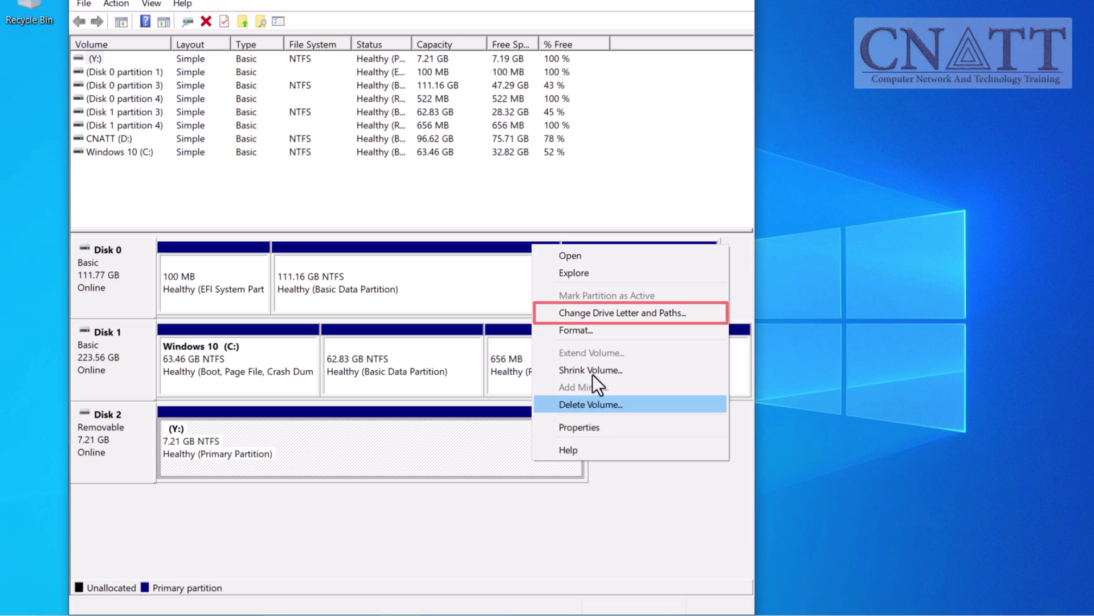
left_click(666, 319)
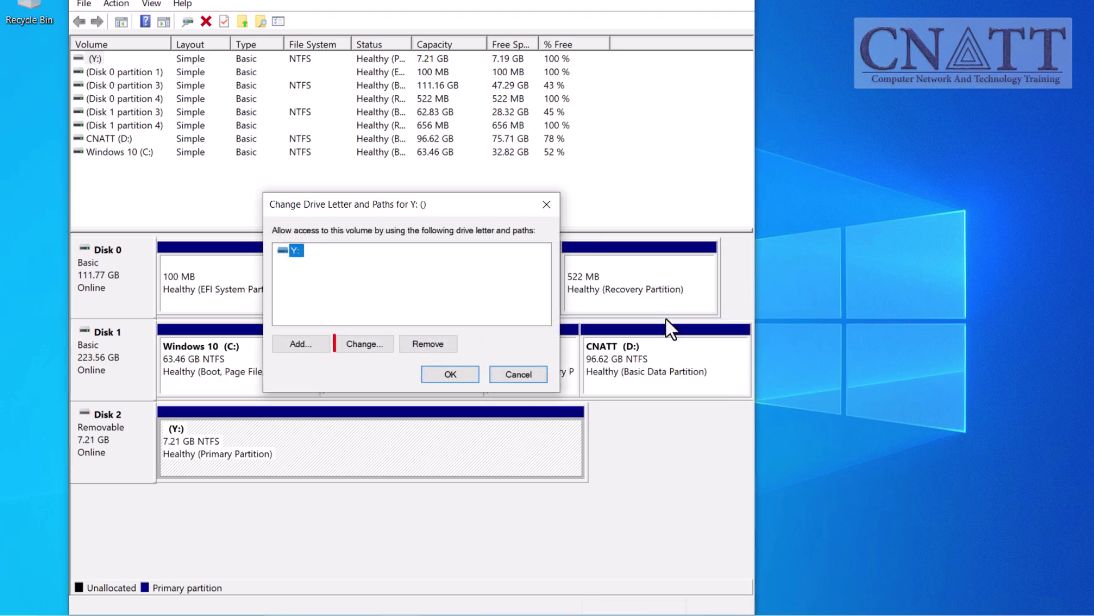
left_click(368, 348)
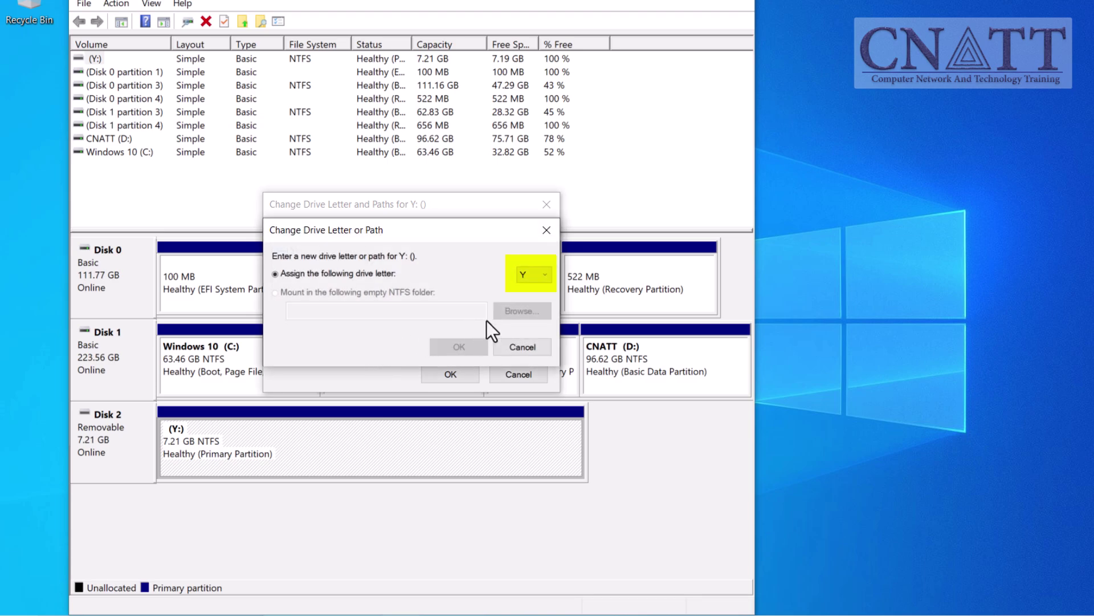
left_click(543, 277)
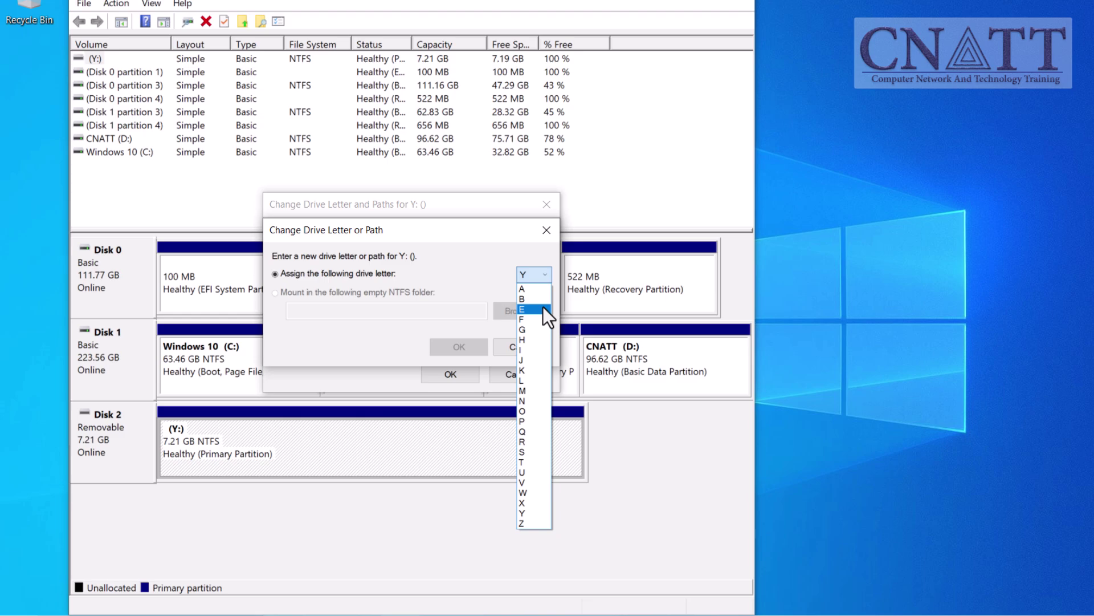
left_click(542, 309)
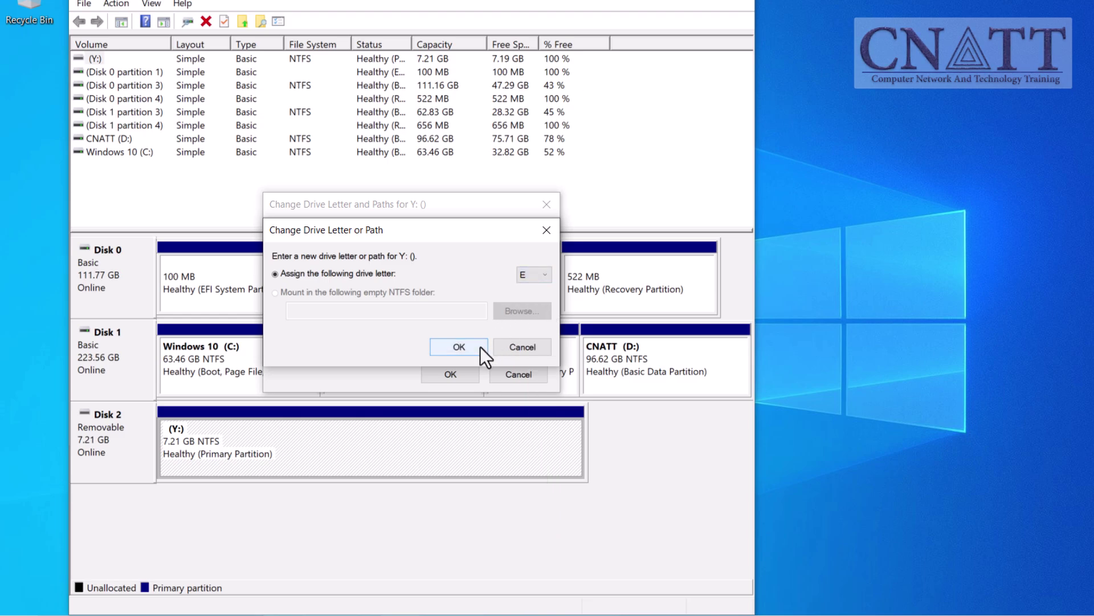
left_click(480, 347)
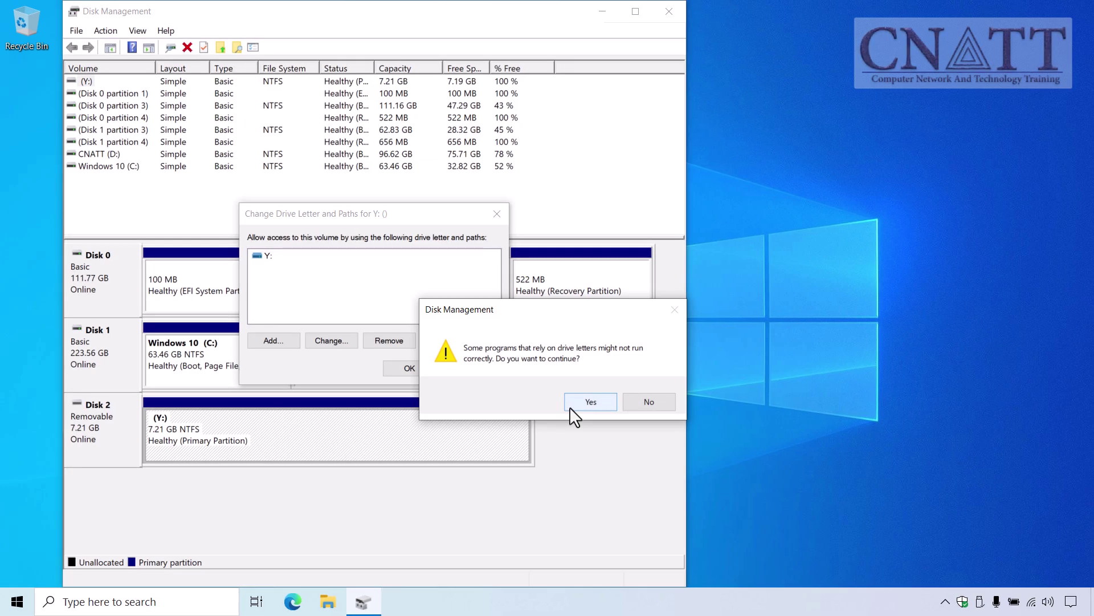
left_click(571, 406)
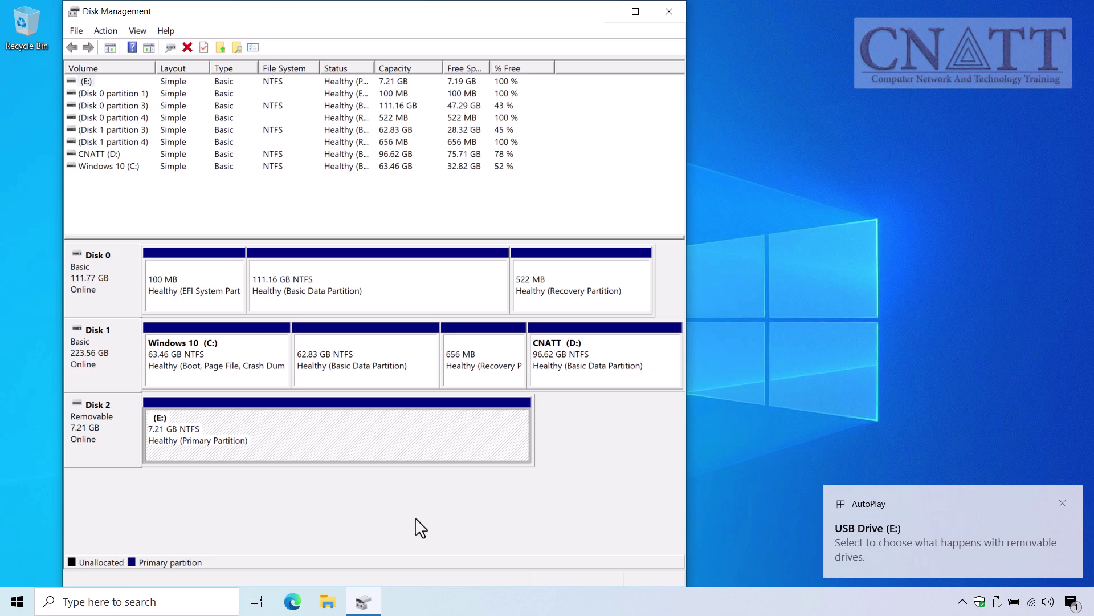
left_click(329, 609)
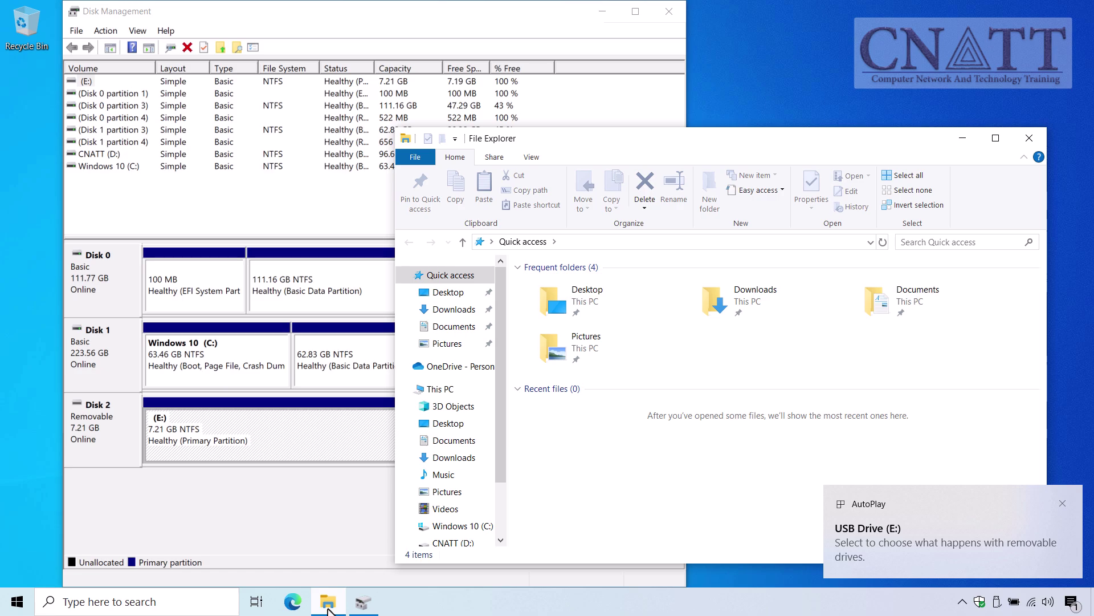
left_click(442, 393)
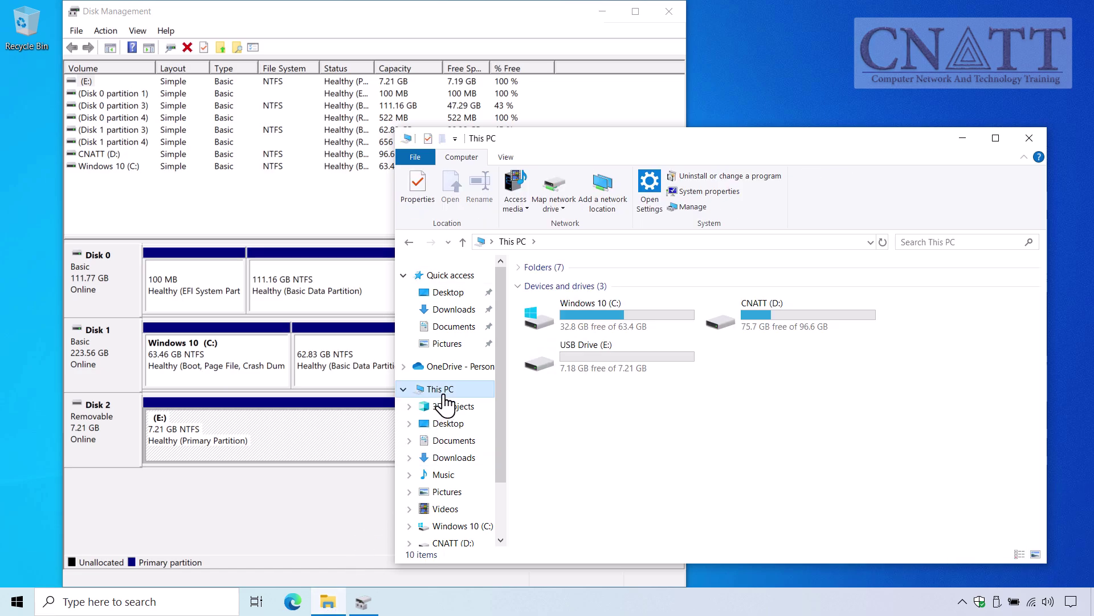